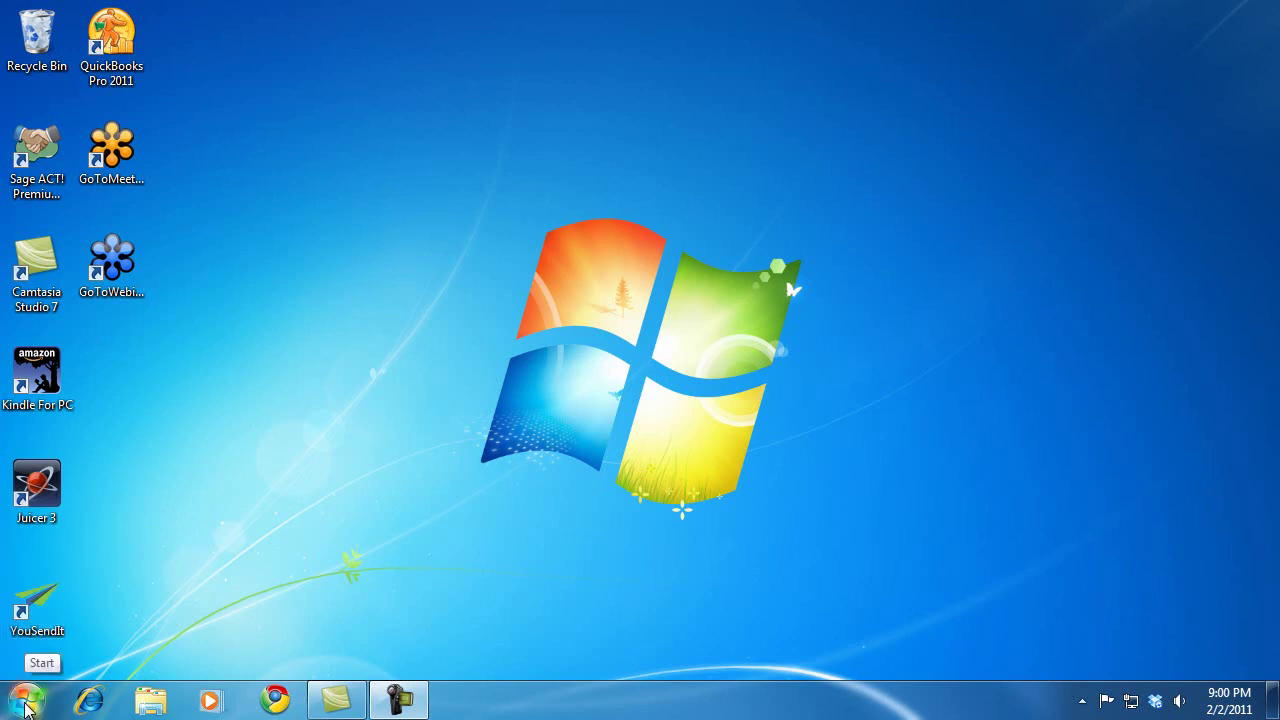
# Open Computer's Properties from the Start menu to view the System information for Wolverine
pyautogui.click(27, 707)
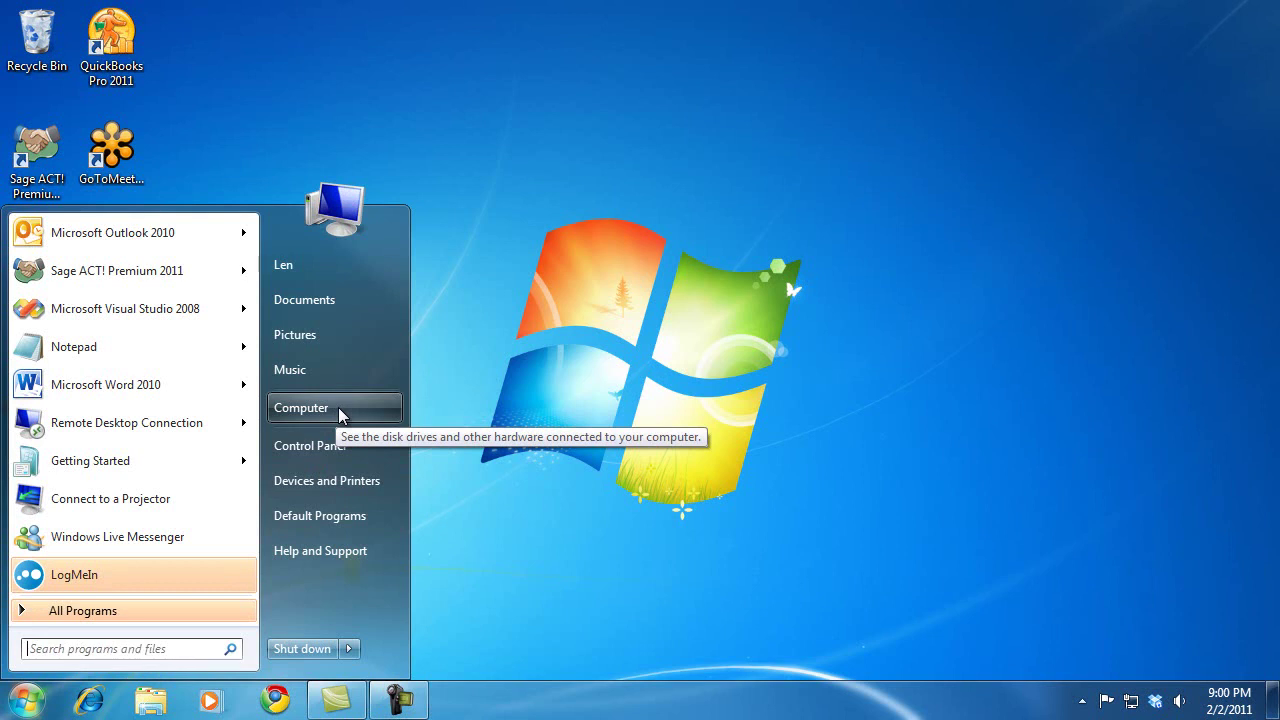
pyautogui.rightClick(340, 415)
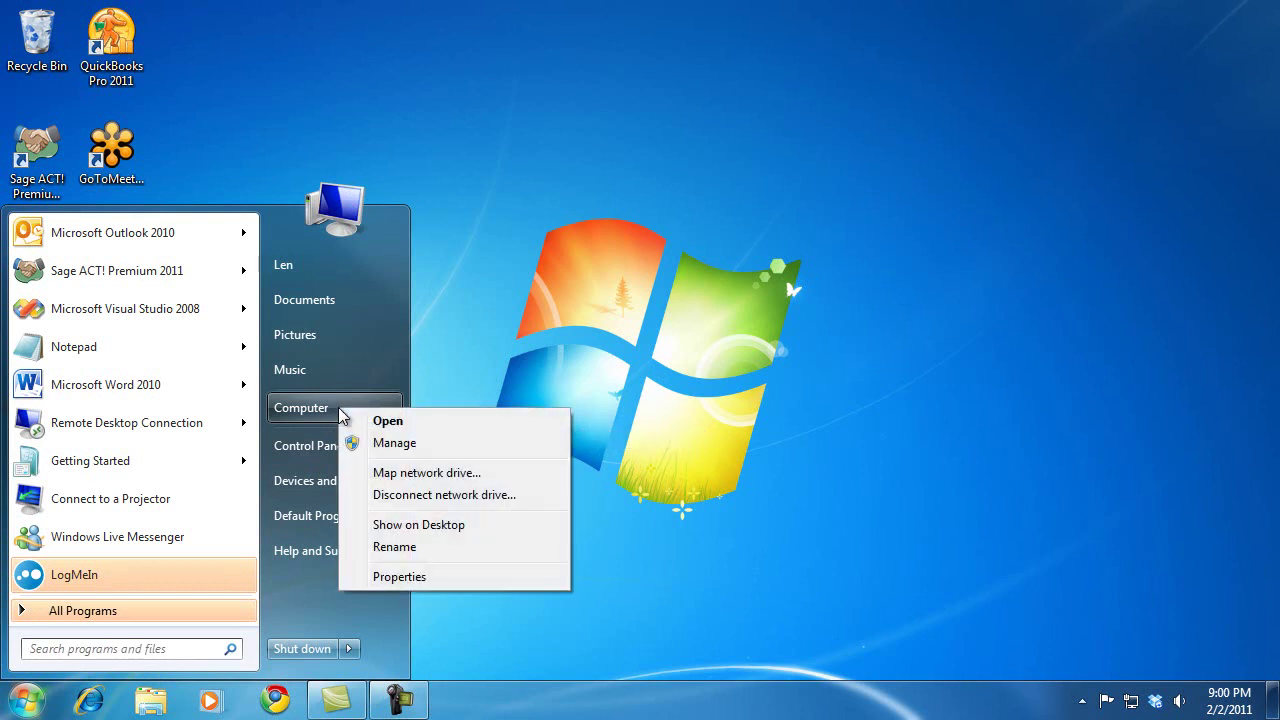
pyautogui.click(481, 585)
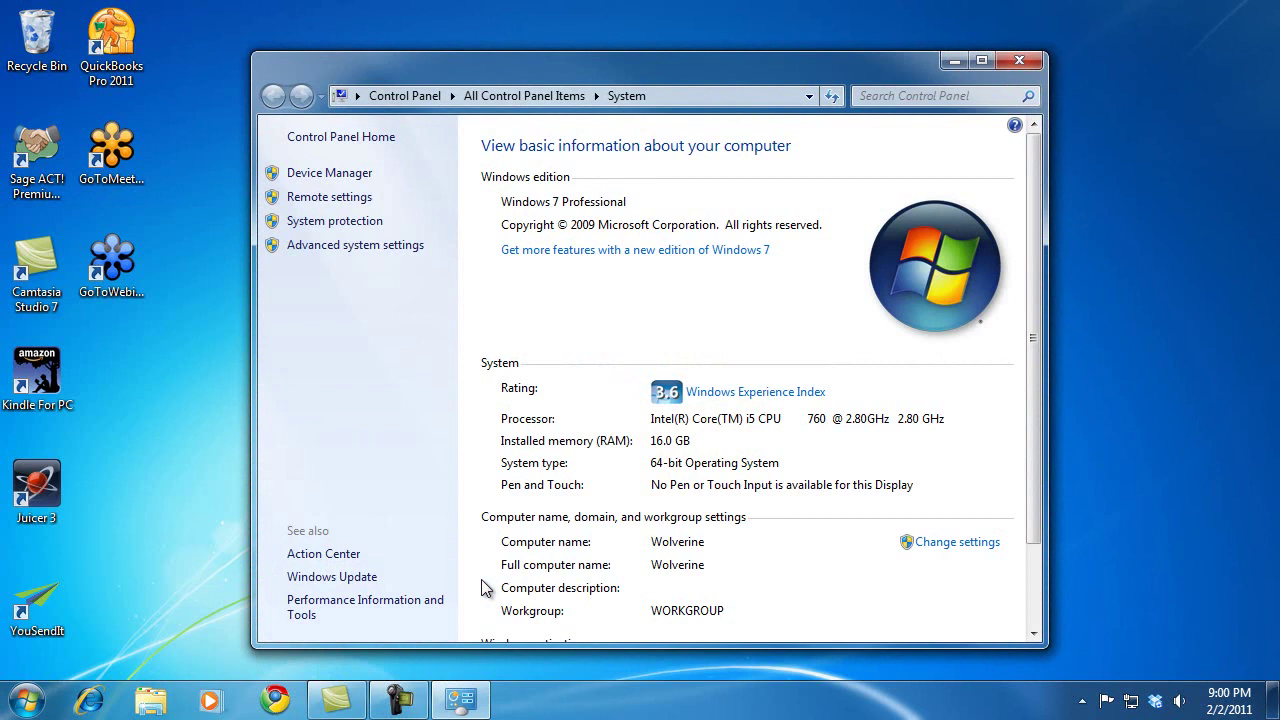
# In Remote settings, allow connections from computers running any version of Remote Desktop, then apply and close
pyautogui.click(330, 198)
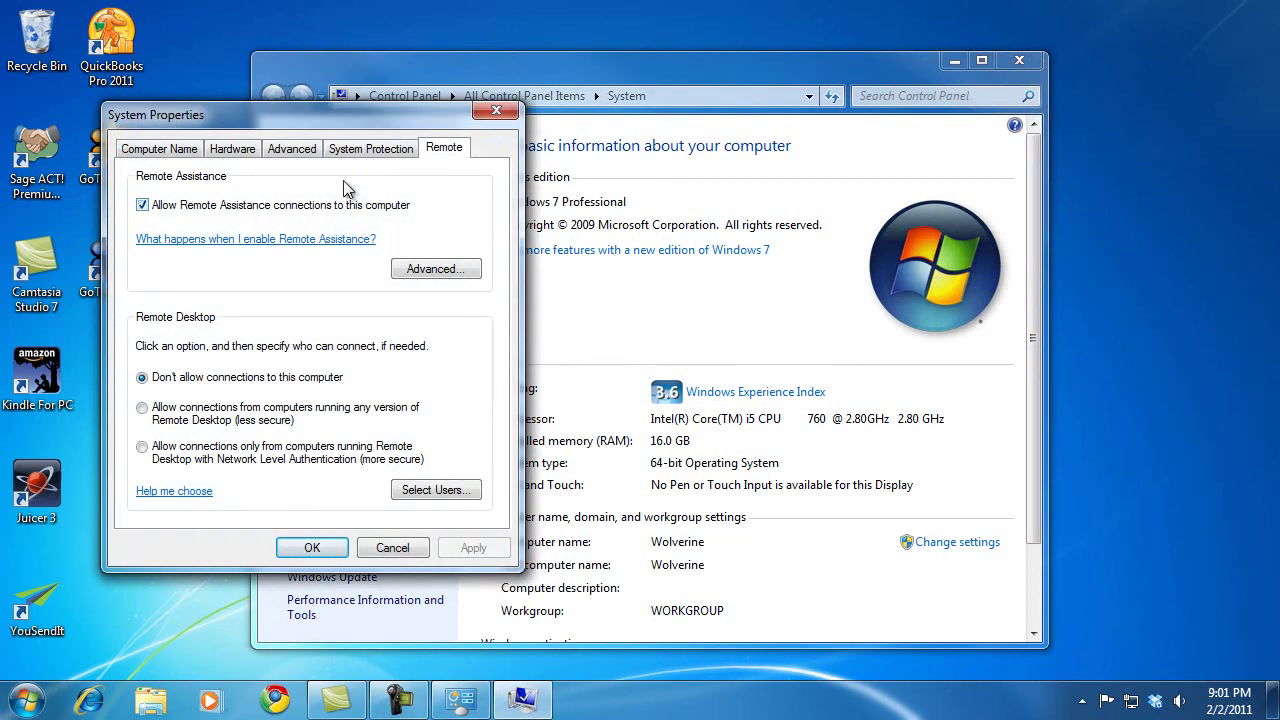
pyautogui.moveTo(355, 117); pyautogui.dragTo(742, 125)
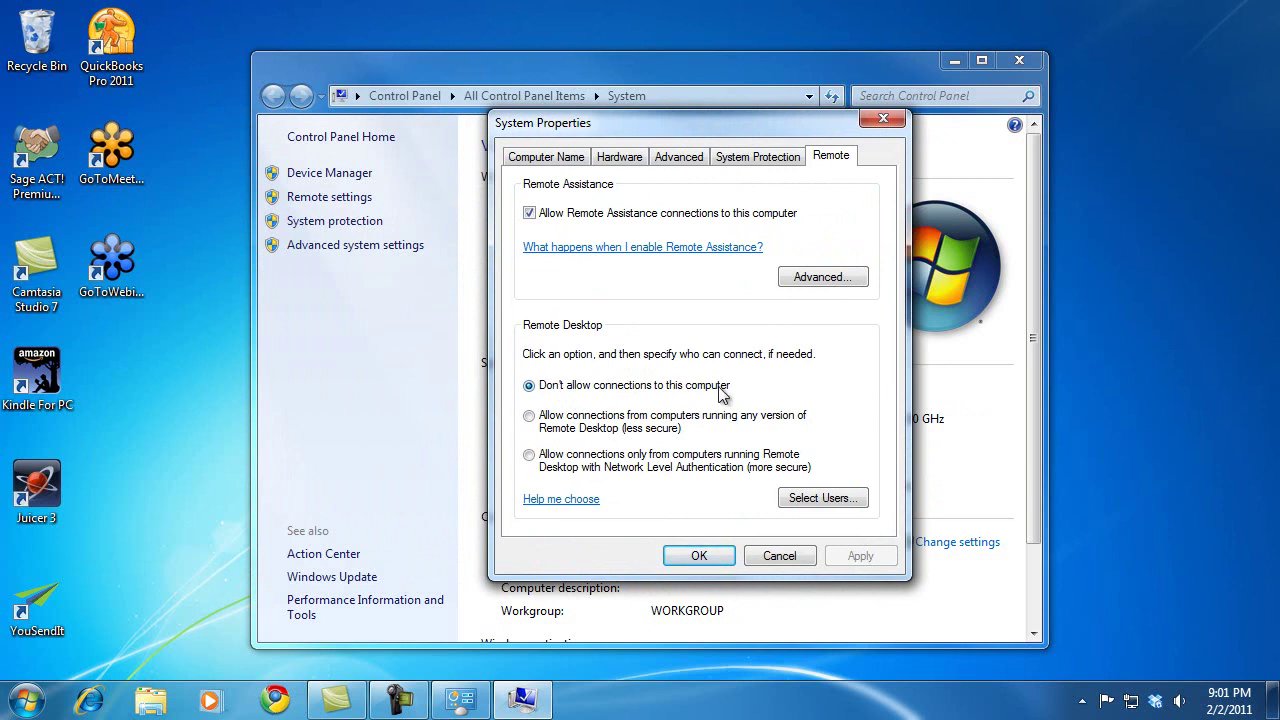
pyautogui.click(548, 422)
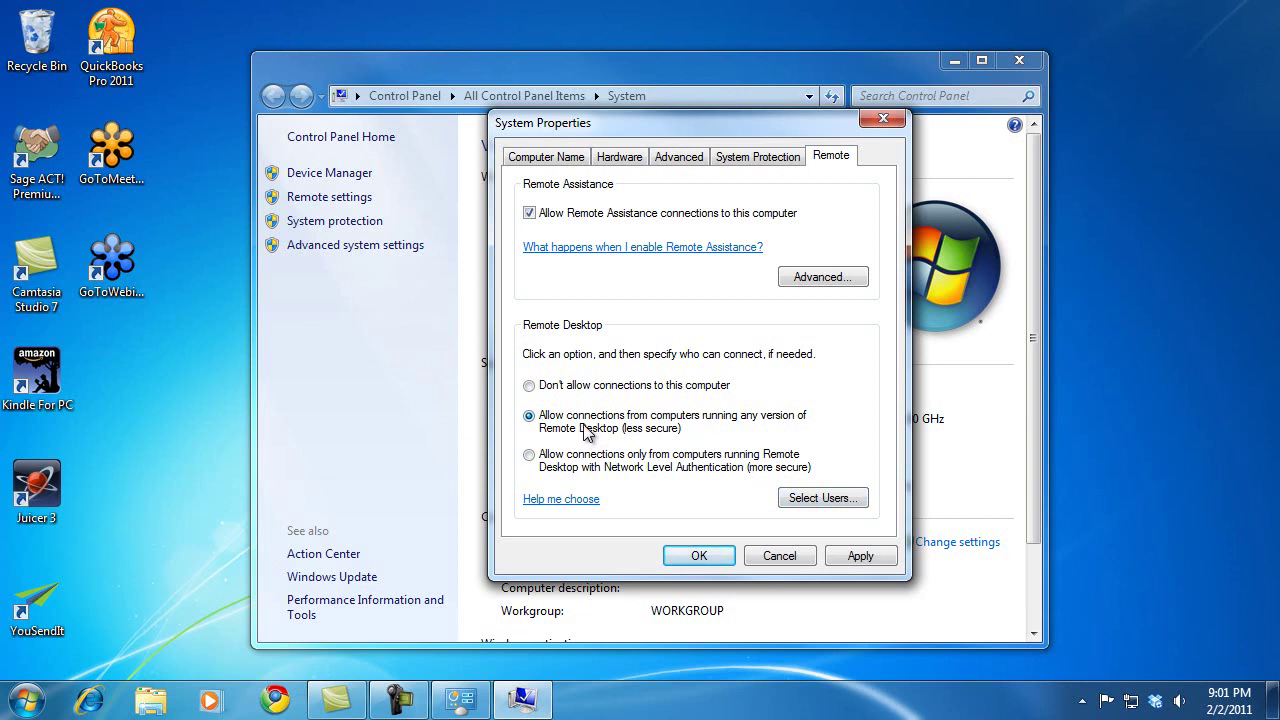
pyautogui.click(866, 558)
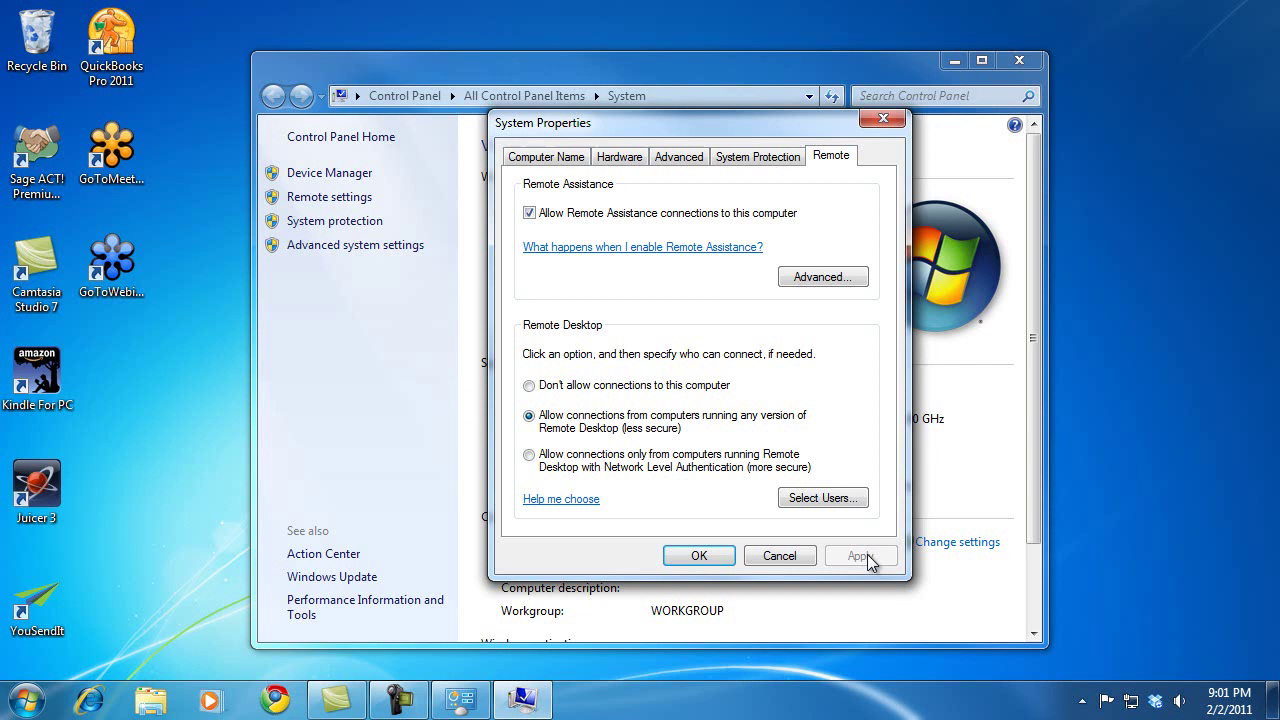
pyautogui.click(697, 557)
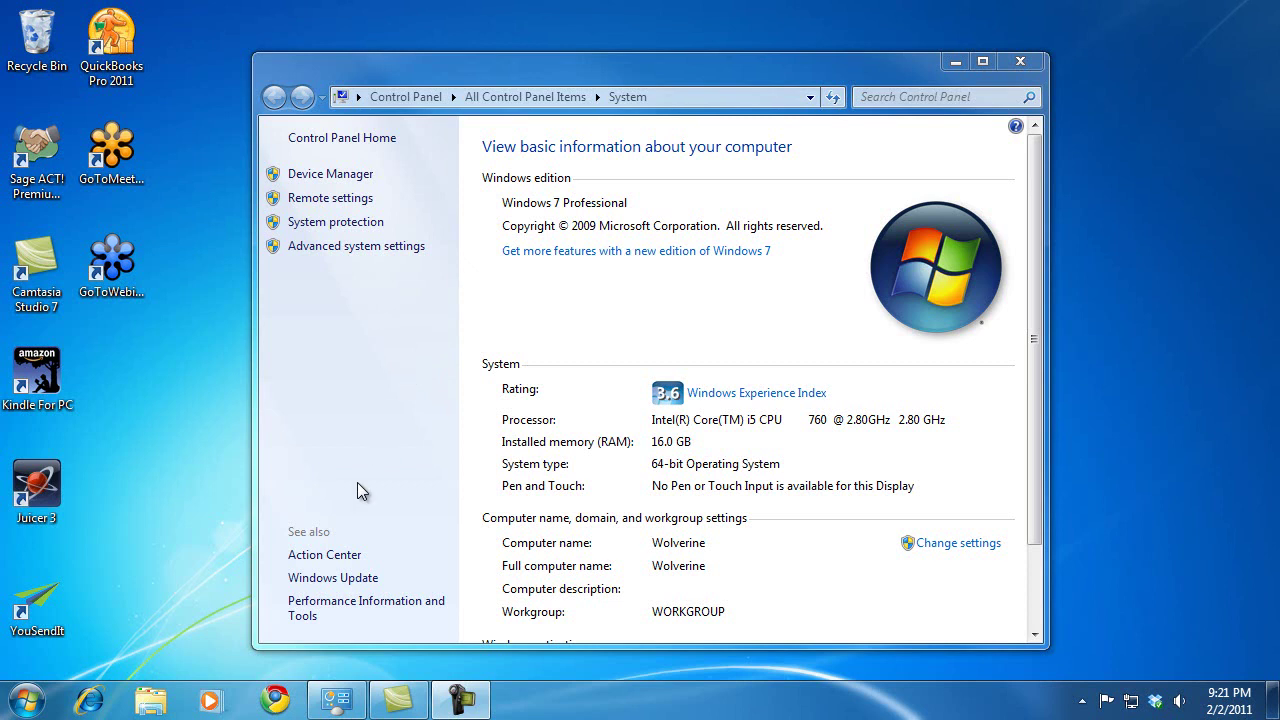
# In Chrome, replace the current web address with the router address 192.168.0.1
pyautogui.click(272, 702)
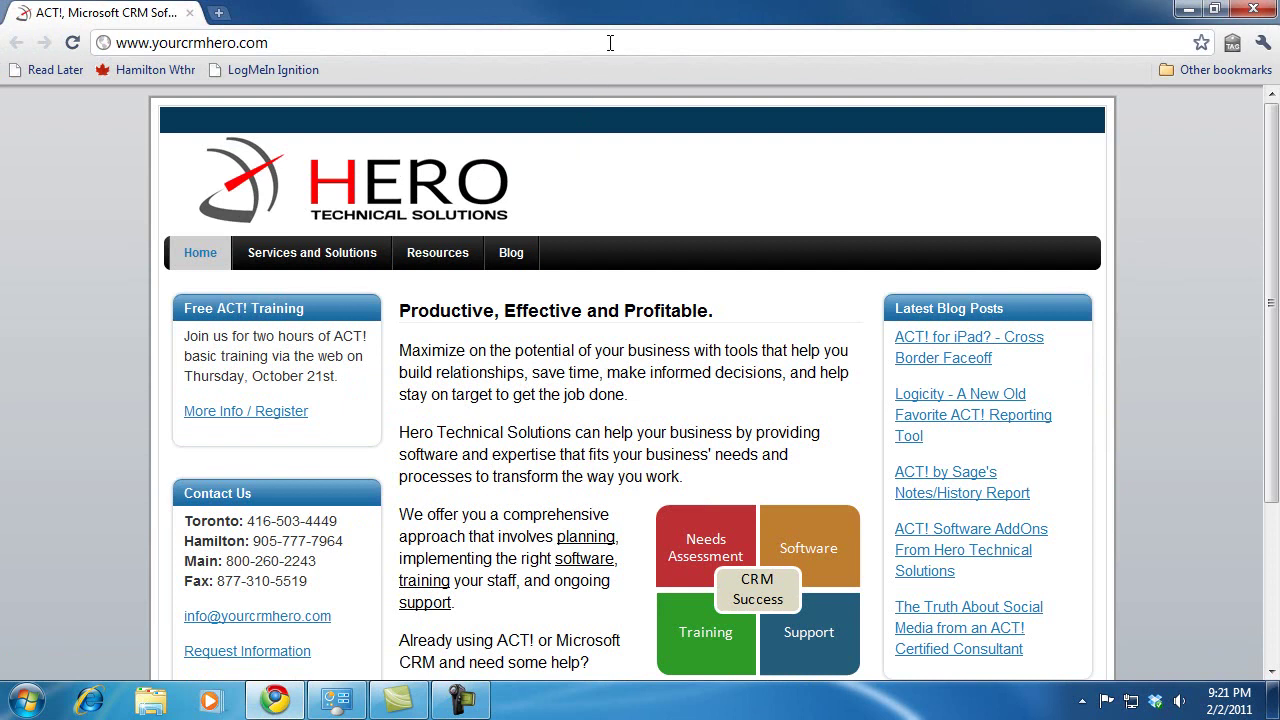
pyautogui.click(610, 42)
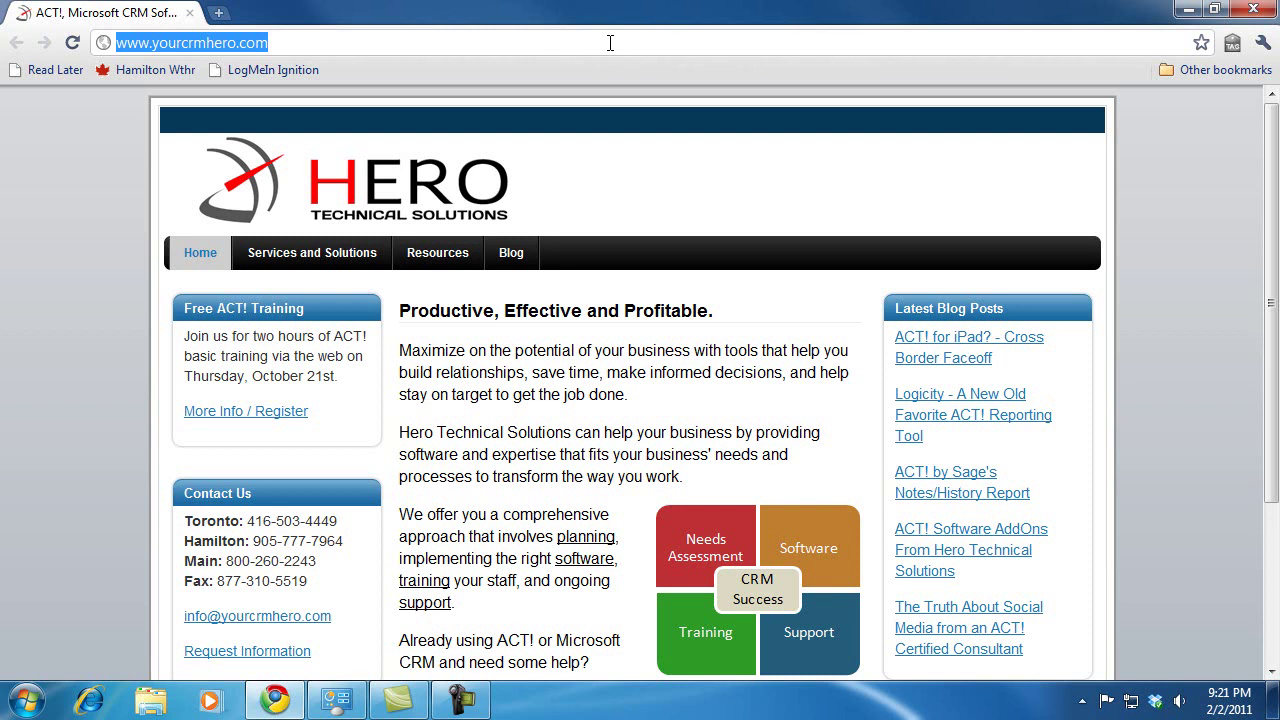
pyautogui.write('192')
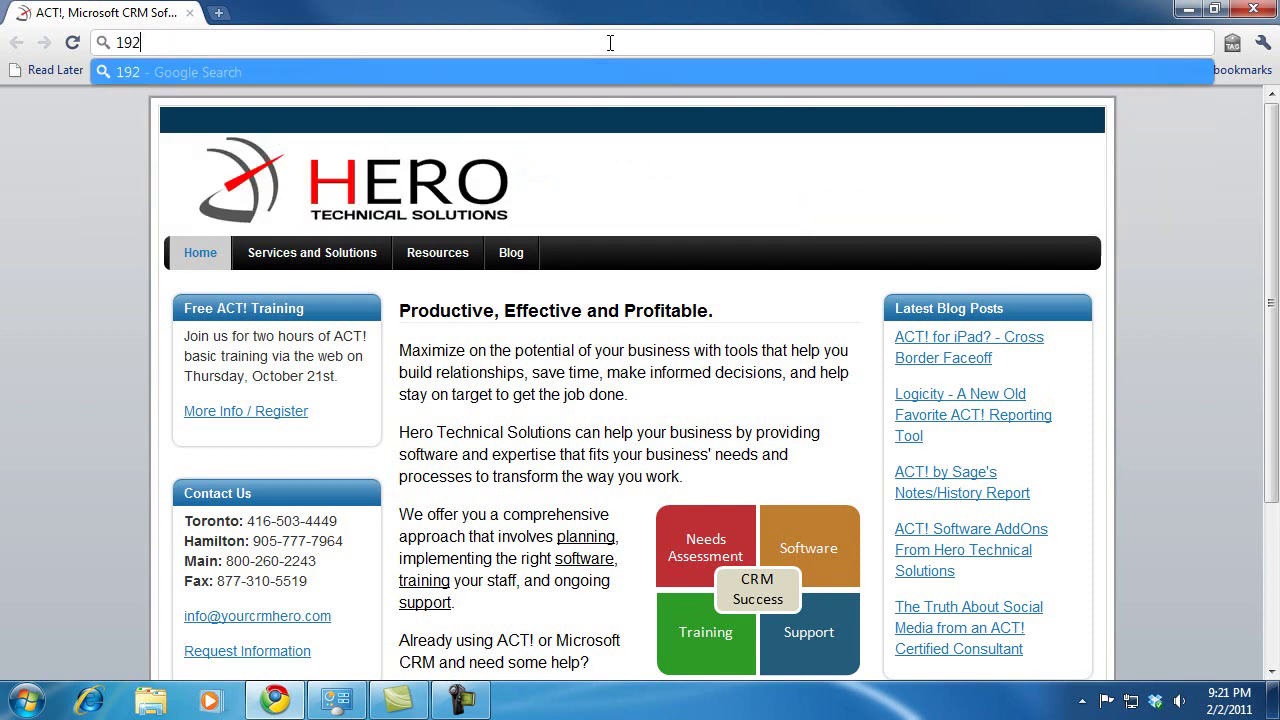
pyautogui.write('.168')
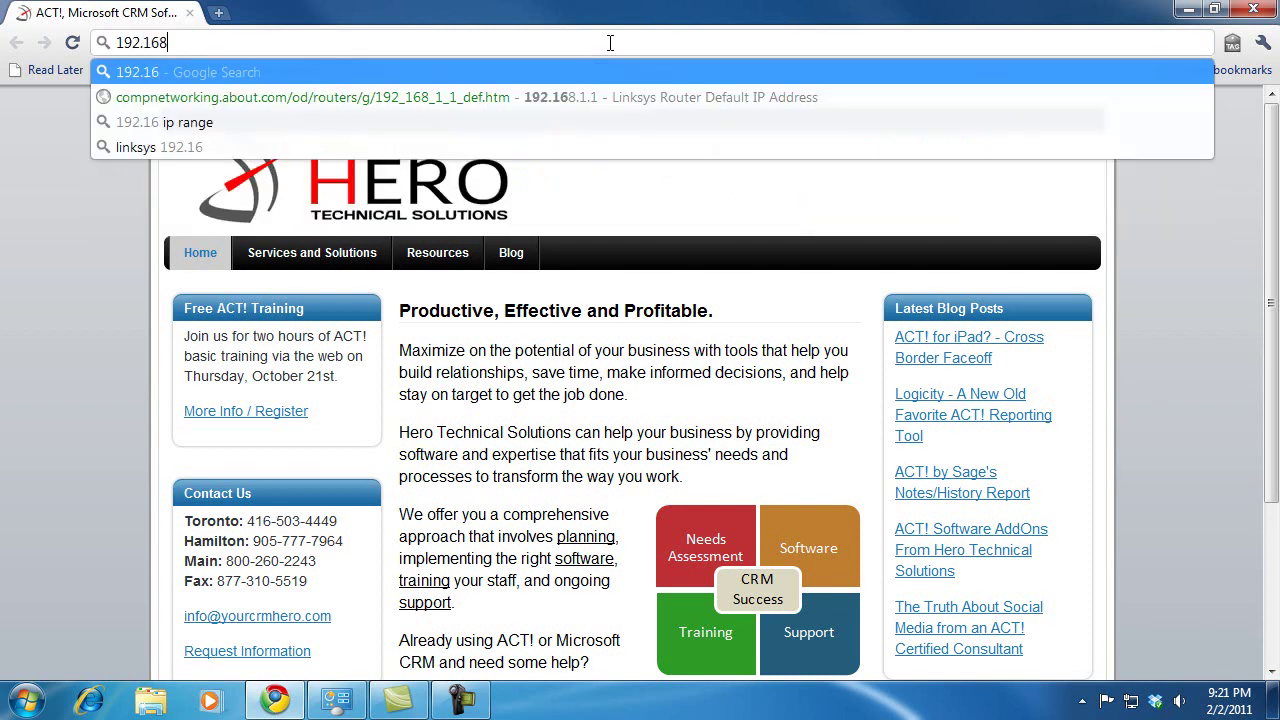
pyautogui.write('.0.')
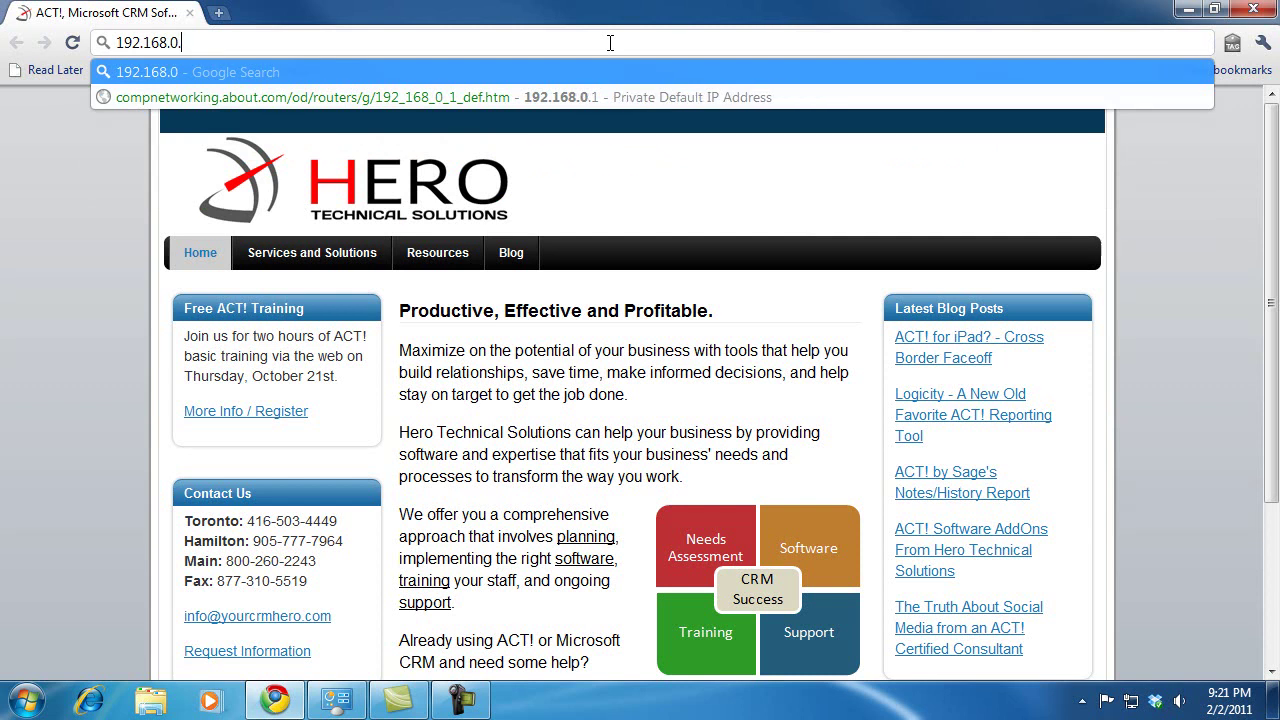
pyautogui.write('1')
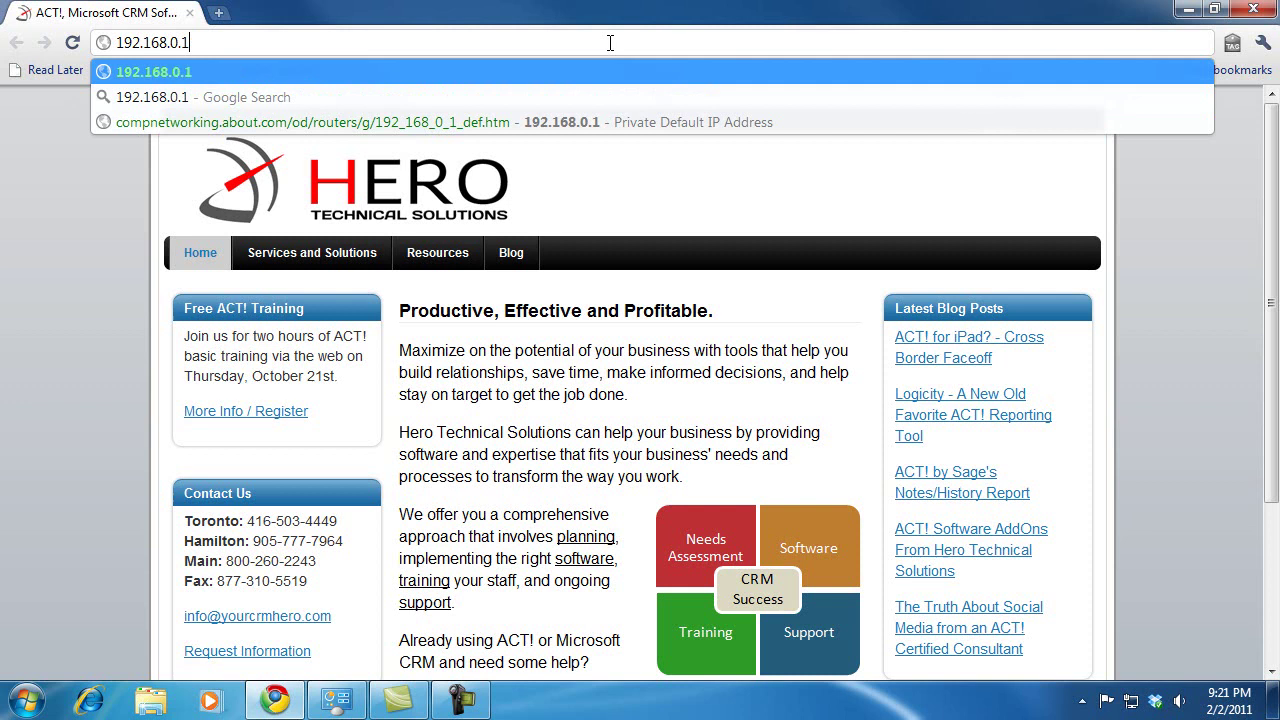
# Load 192.168.0.1 and log in to the DI-604 with the administrator user name and password
pyautogui.press('Return')
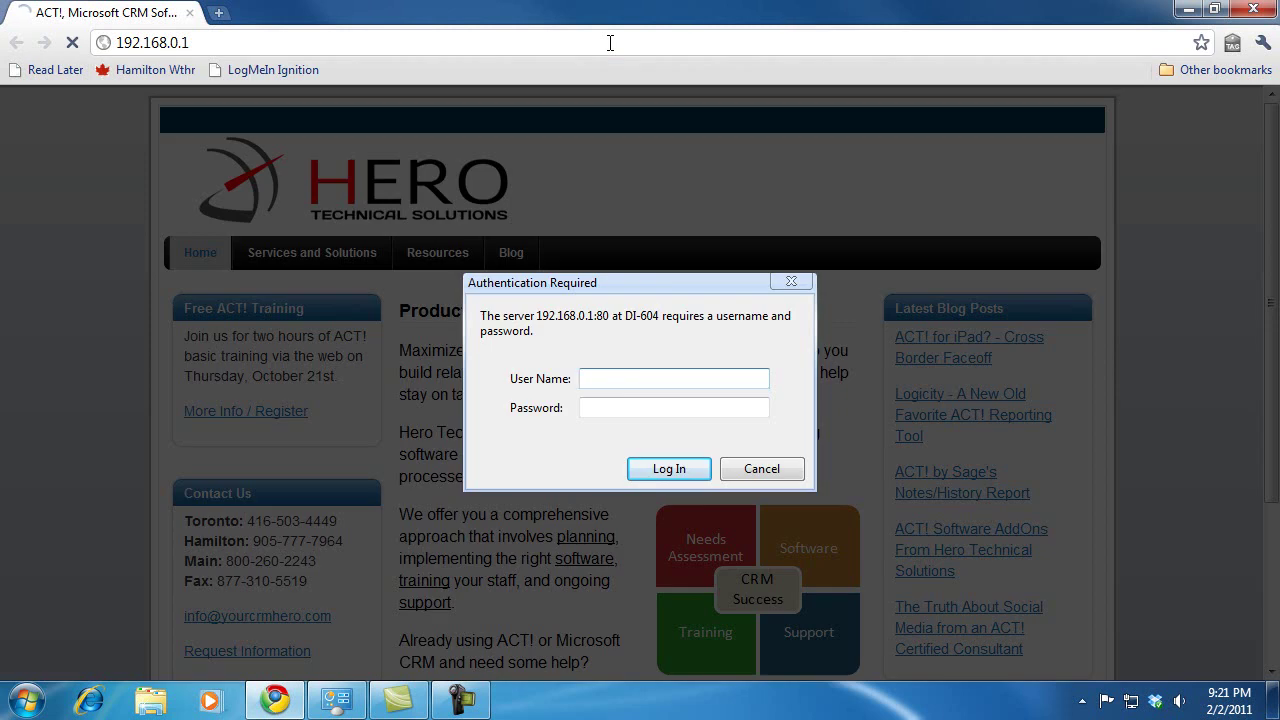
pyautogui.write('admin')
pyautogui.press('Tab')
pyautogui.write('********')
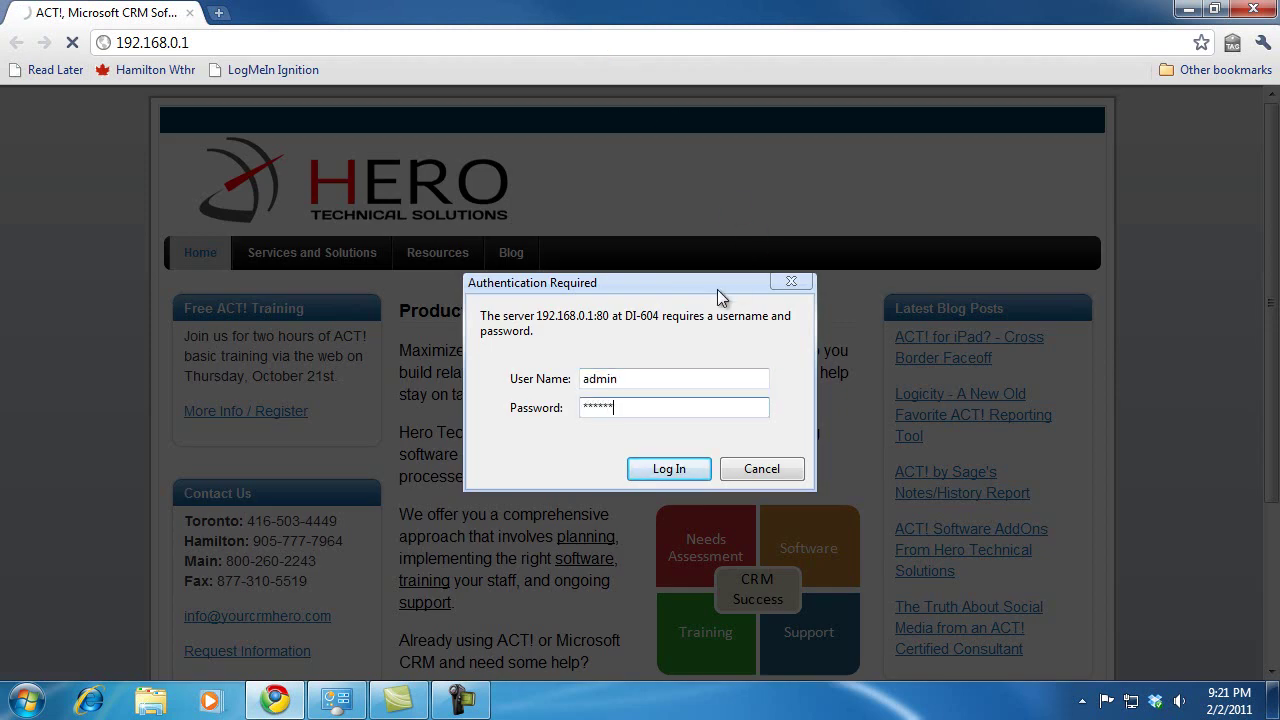
pyautogui.click(700, 469)
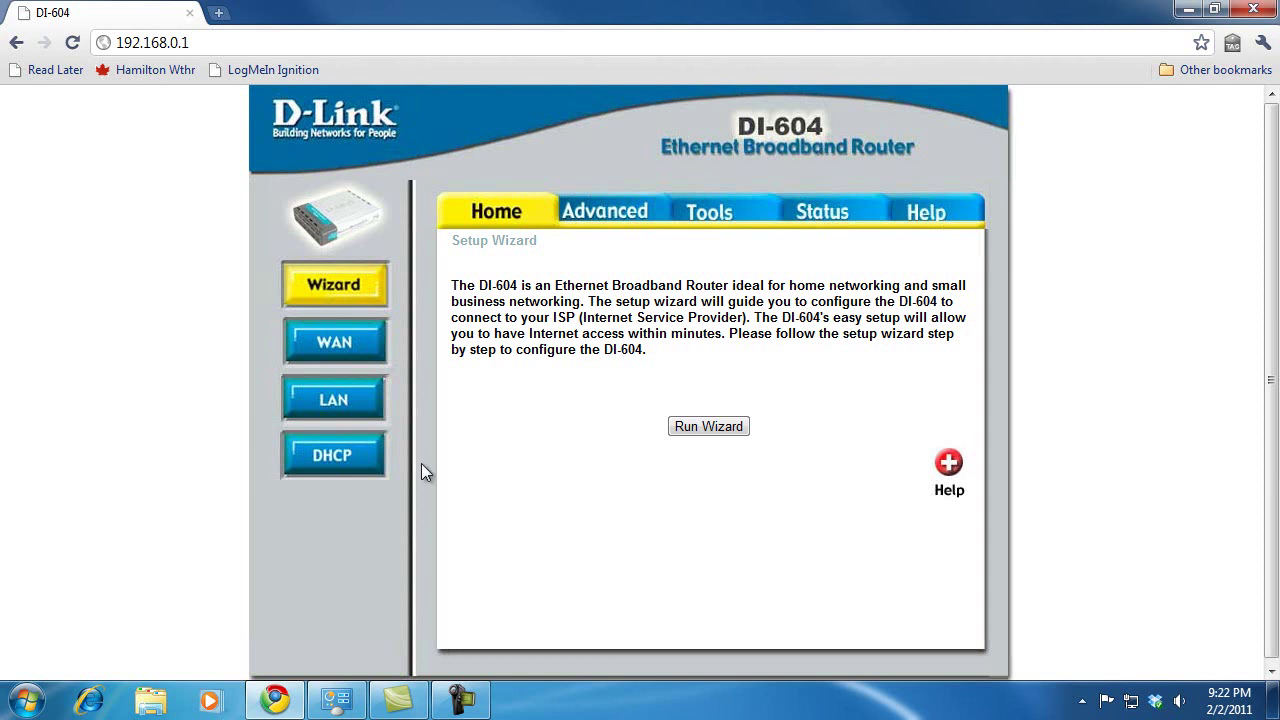
# On the DHCP page, clone the Wolverine client into a static reservation, apply, and continue back
pyautogui.click(366, 464)
pyautogui.scroll(-1, 600, 450)
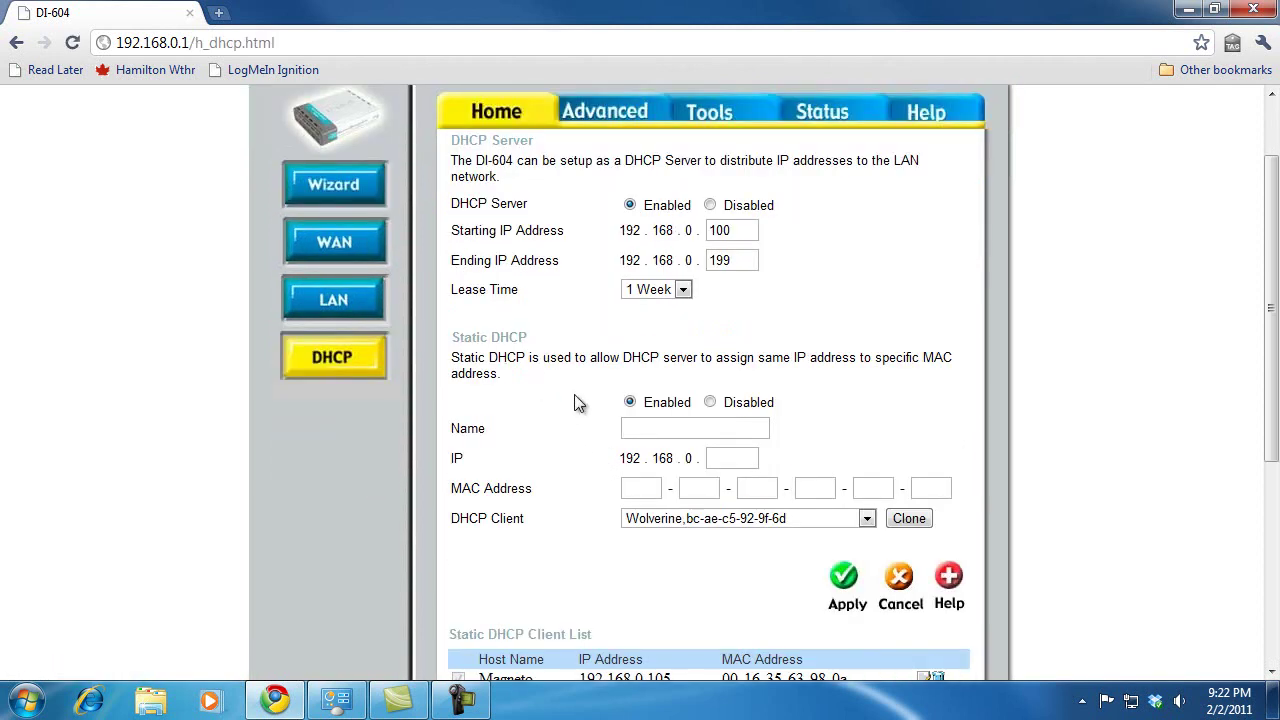
pyautogui.scroll(-1, 577, 438)
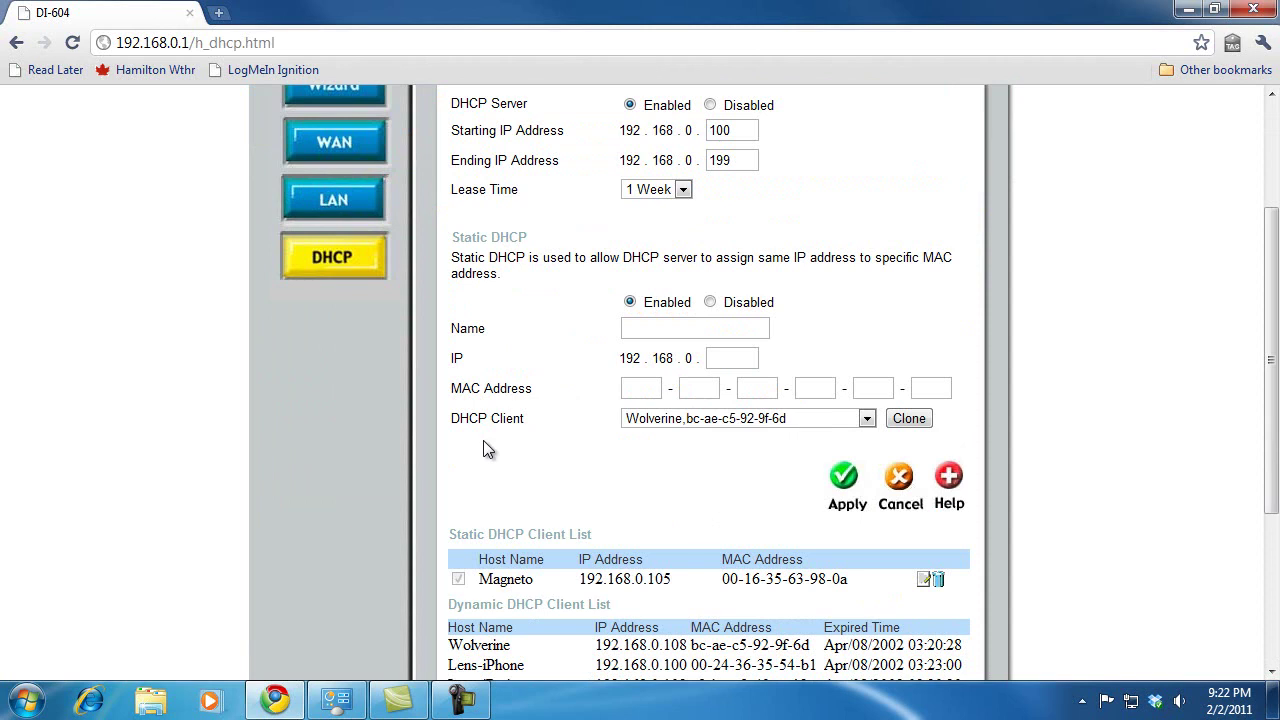
pyautogui.click(706, 420)
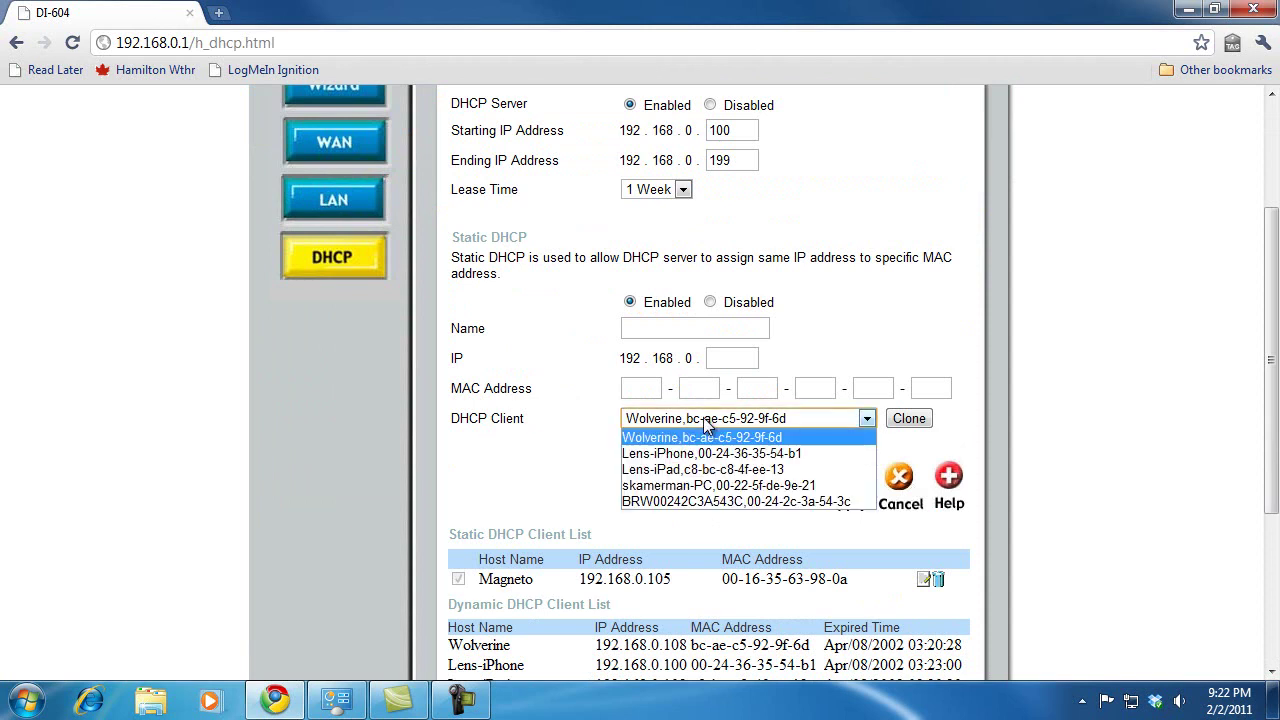
pyautogui.click(706, 420)
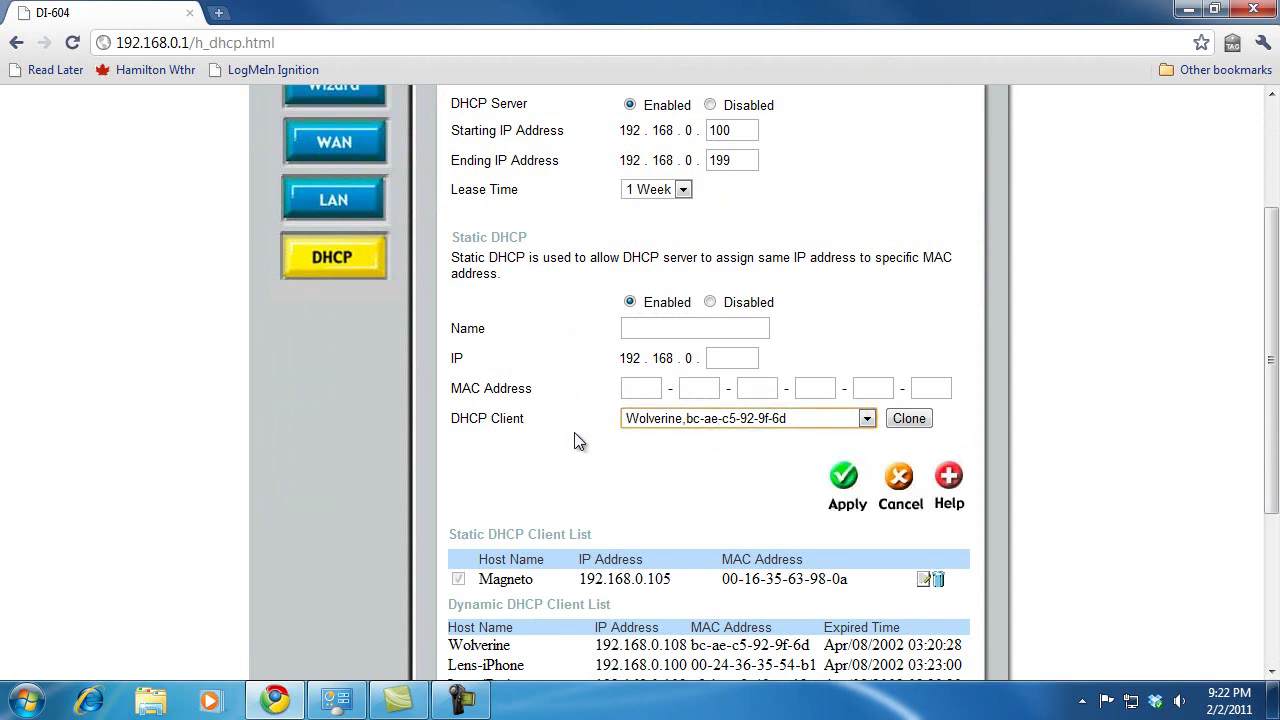
pyautogui.click(900, 425)
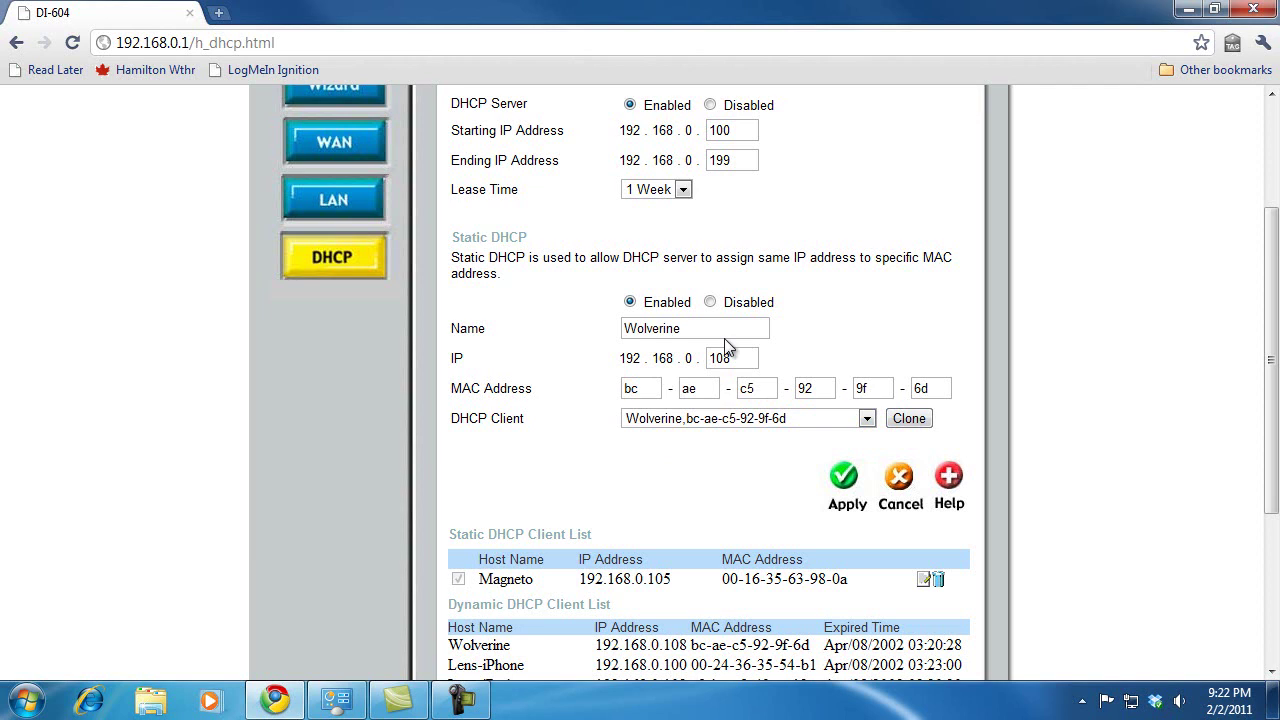
pyautogui.click(708, 330)
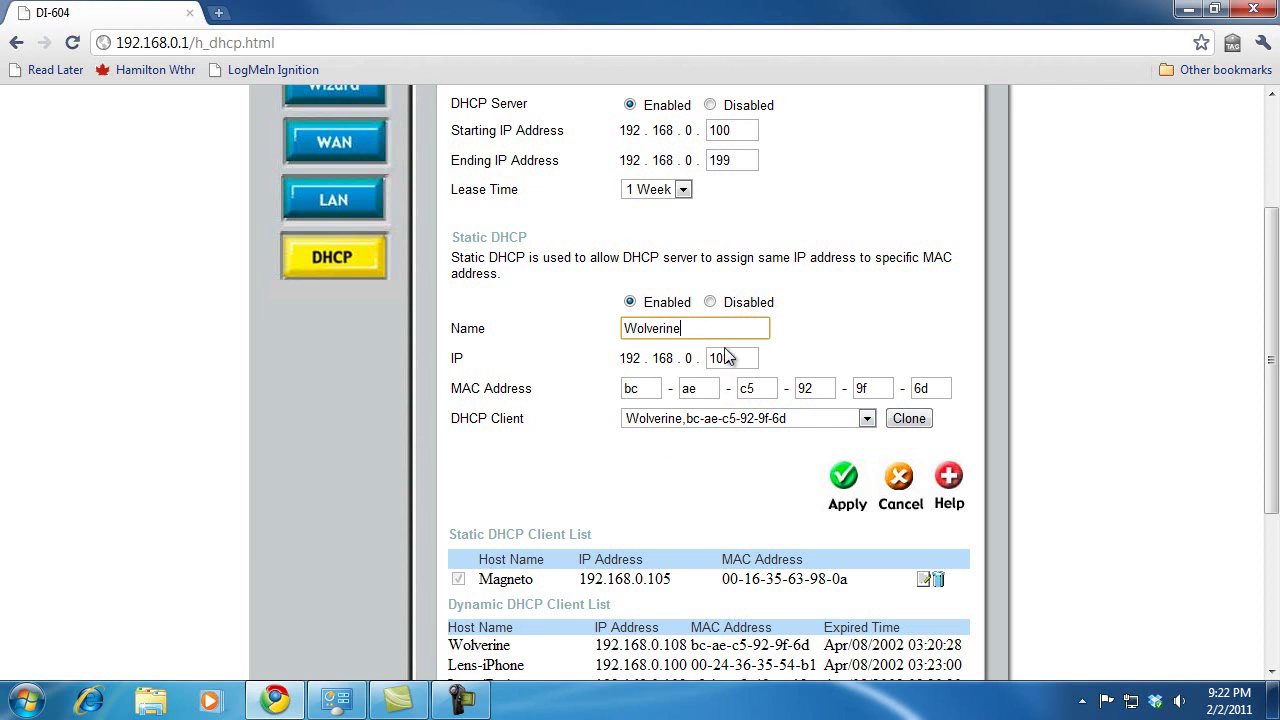
pyautogui.click(845, 479)
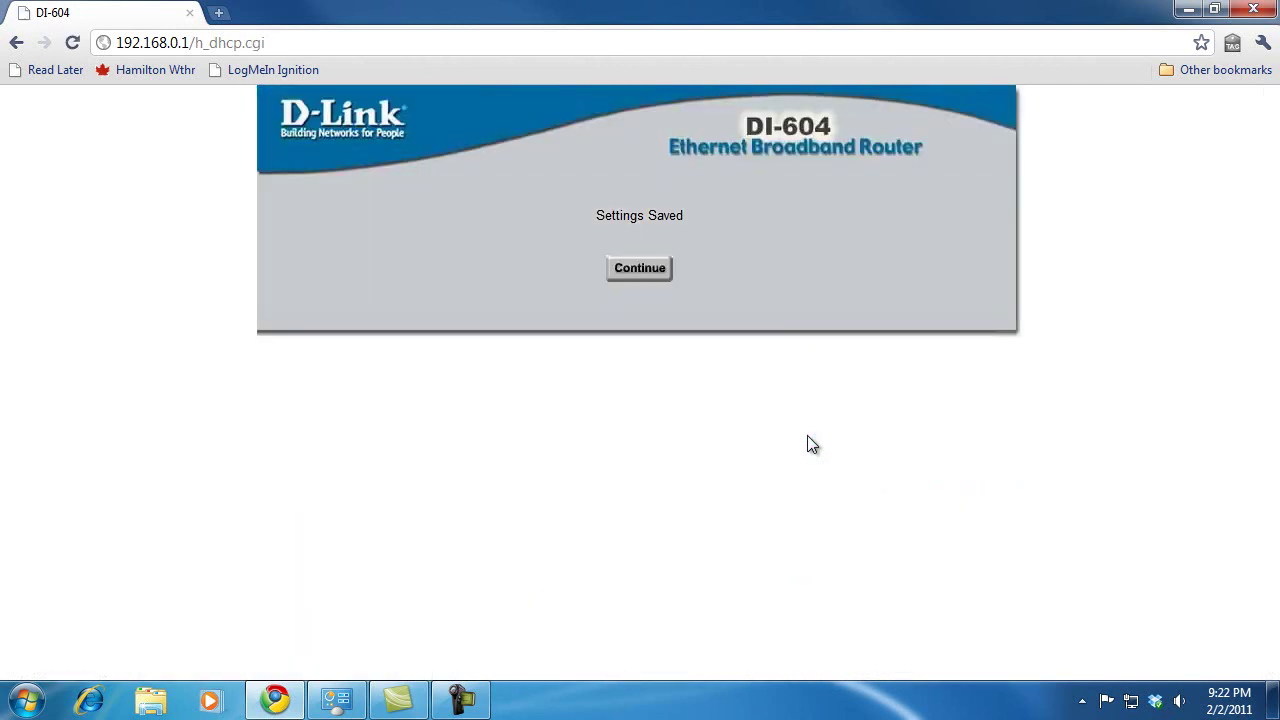
pyautogui.click(662, 280)
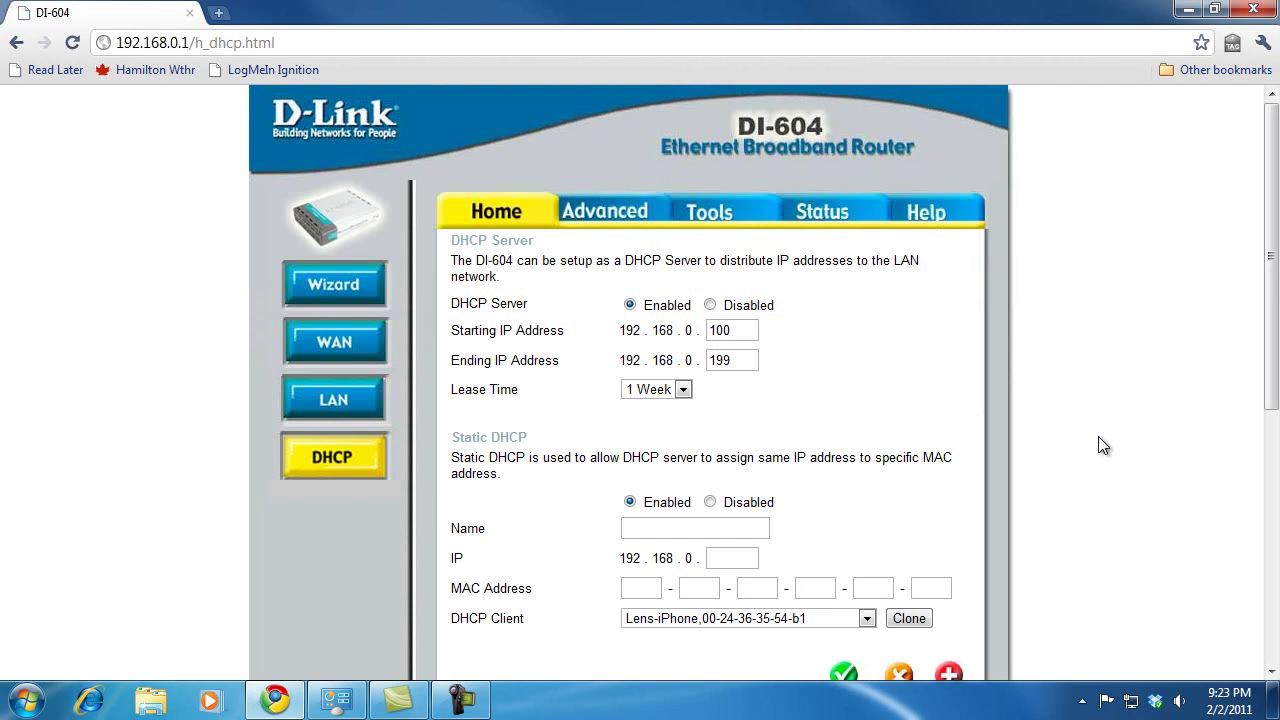
pyautogui.scroll(-1, 1098, 445)
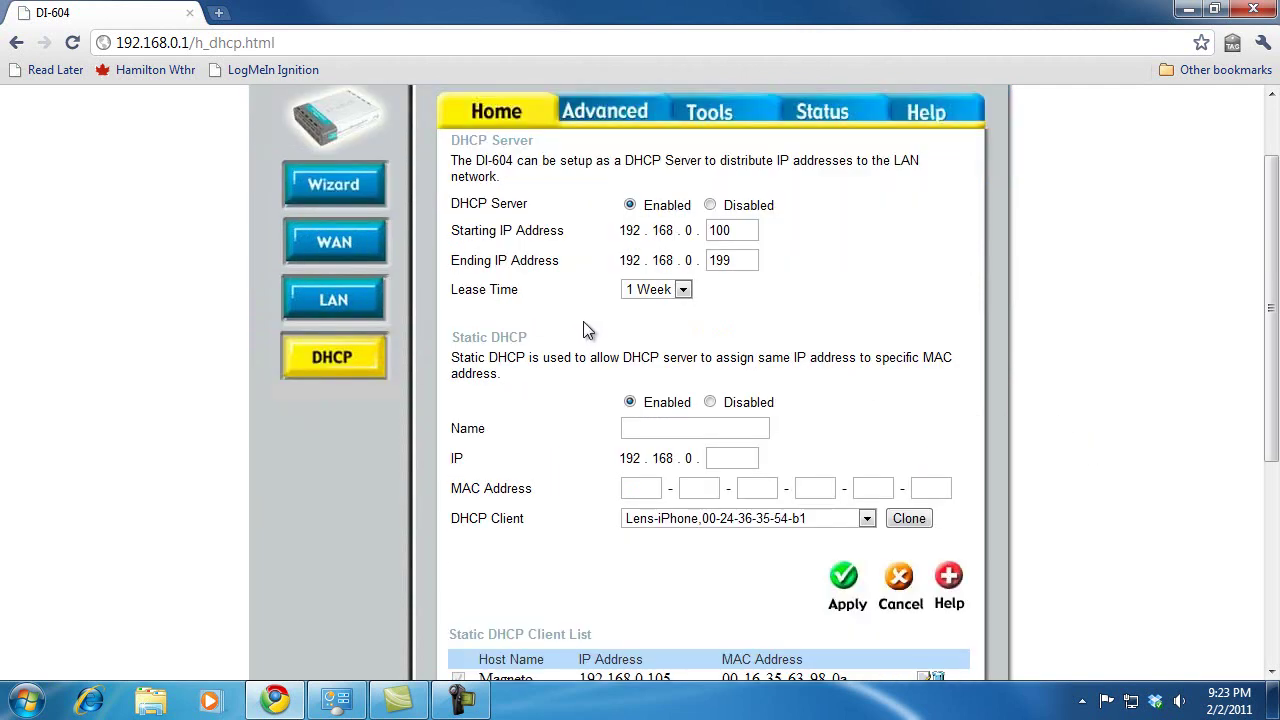
# Create an enabled virtual server named RDP Wolverine with private IP 192.168.0.108
pyautogui.click(605, 120)
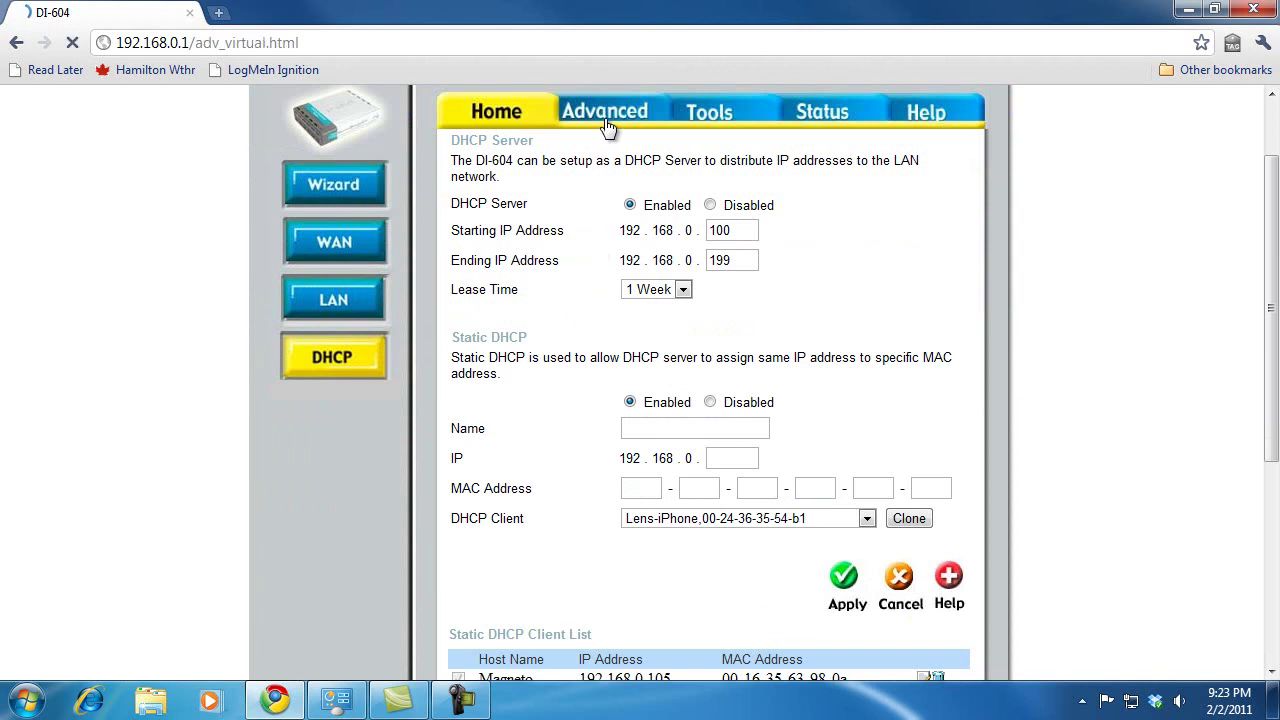
pyautogui.scroll(-1, 894, 379)
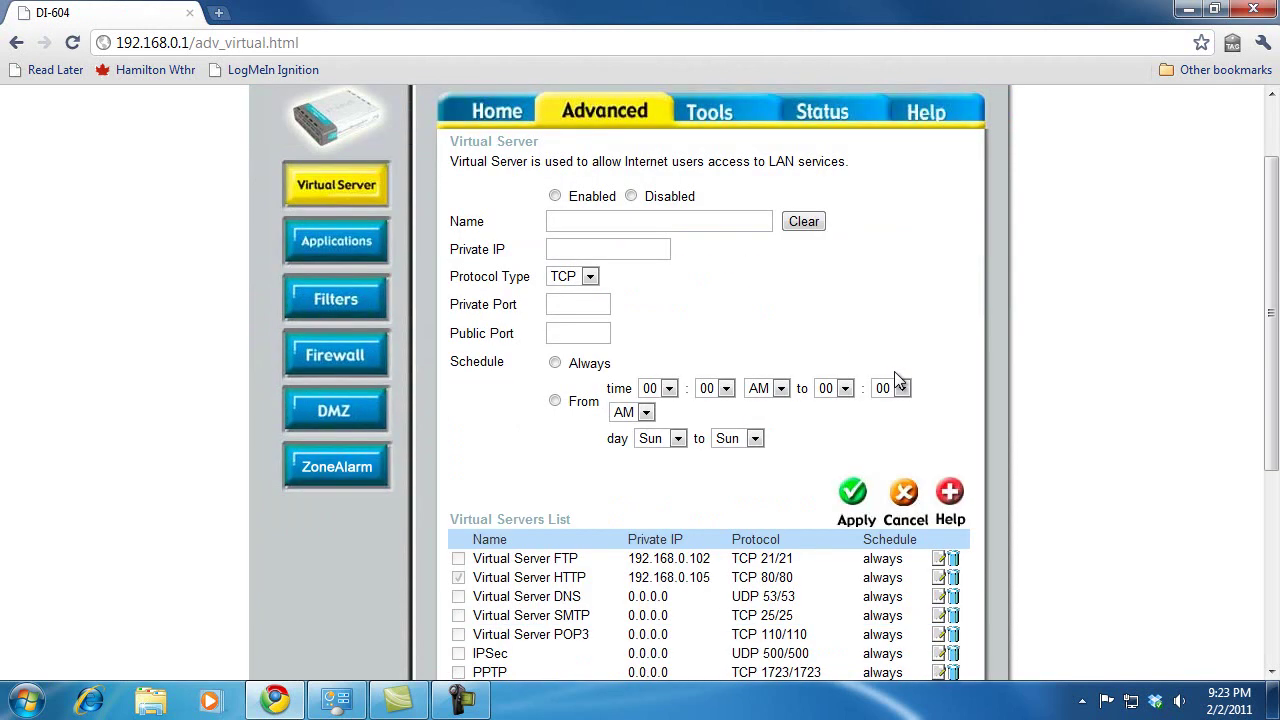
pyautogui.click(621, 217)
pyautogui.write('R')
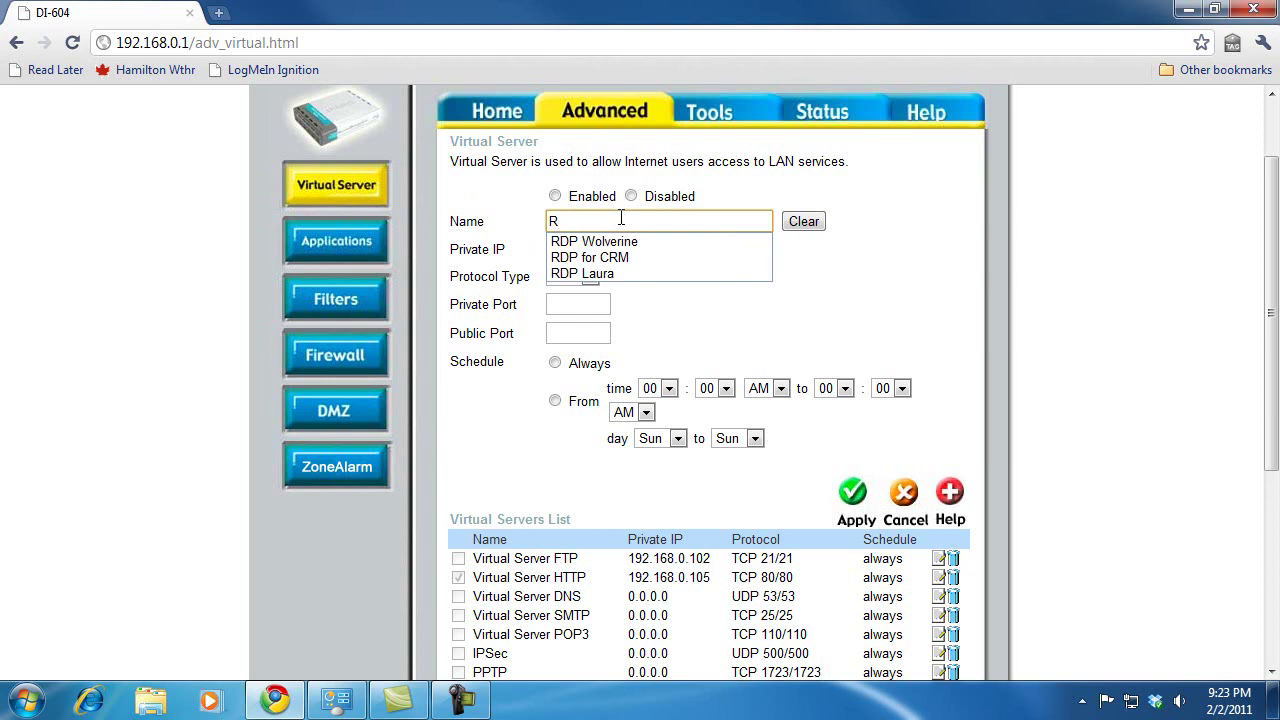
pyautogui.press('Down')
pyautogui.press('Return')
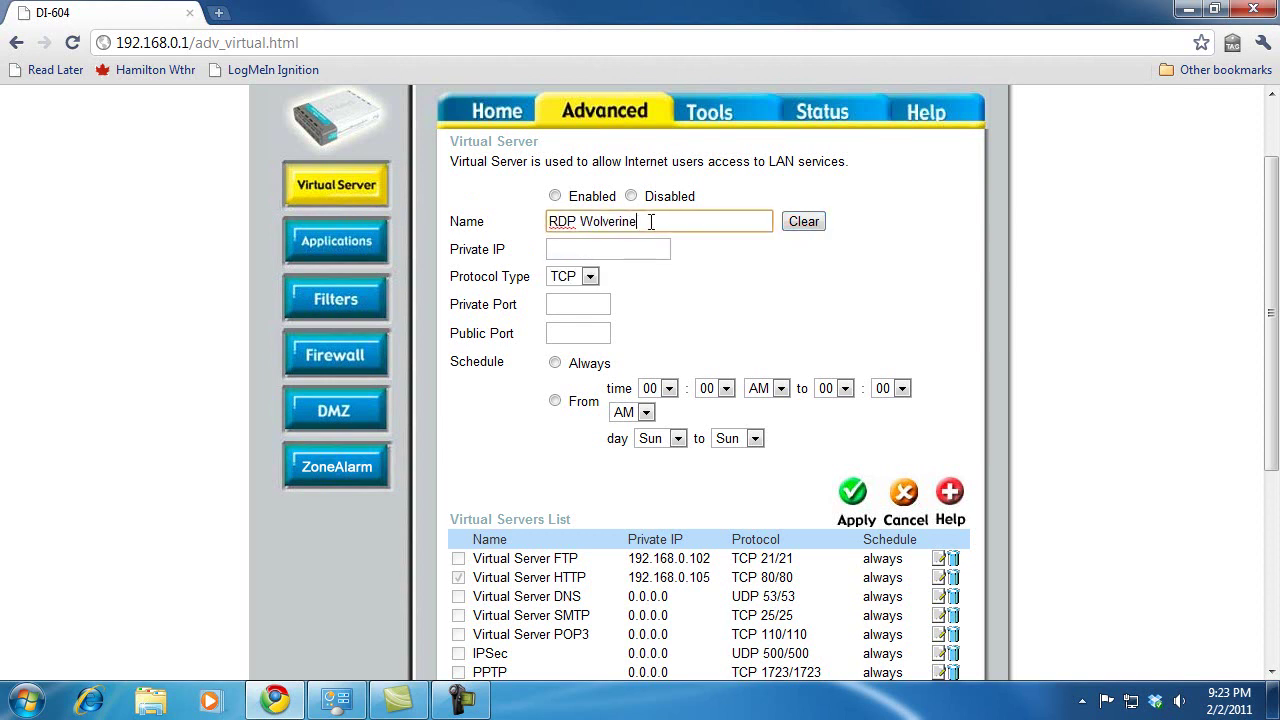
pyautogui.click(606, 248)
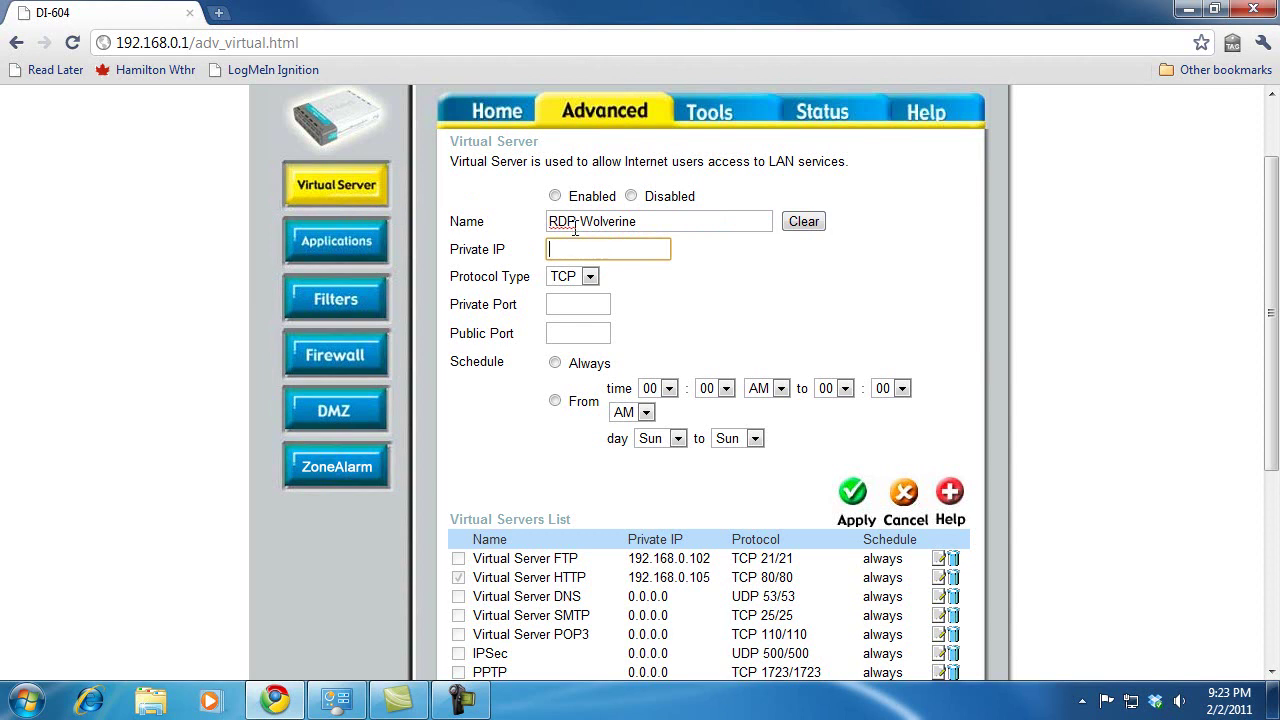
pyautogui.click(556, 197)
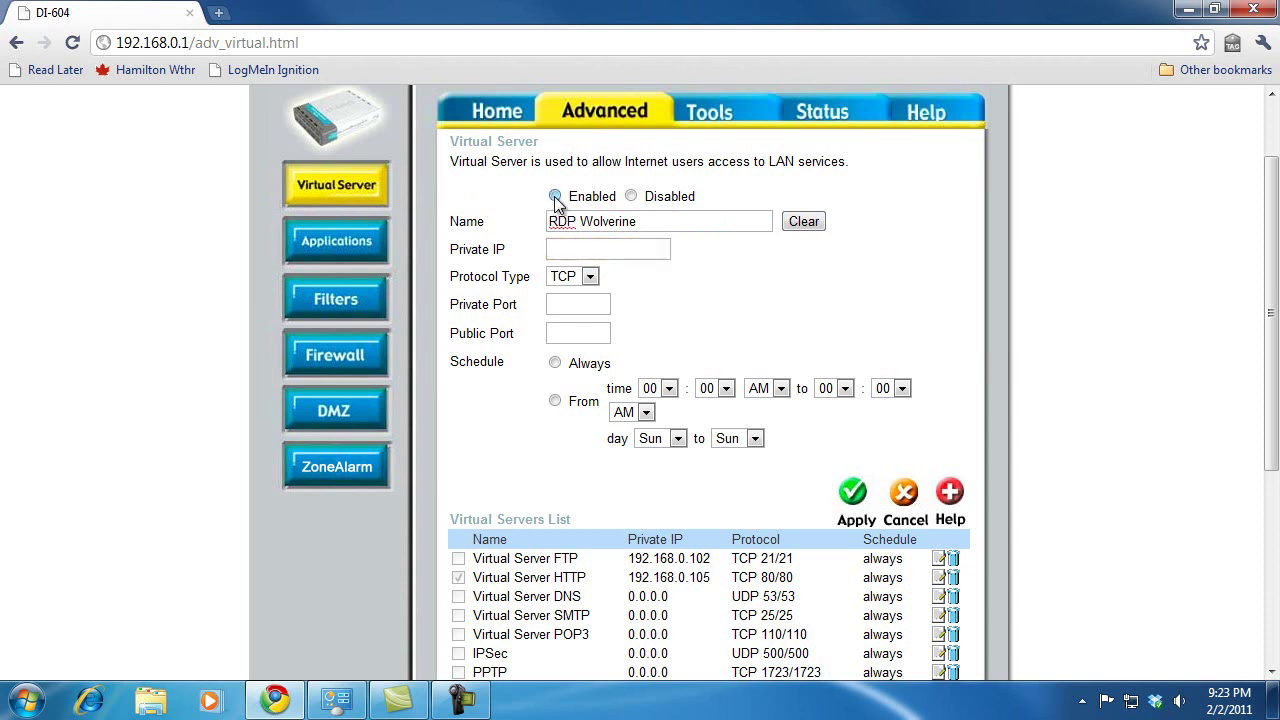
pyautogui.click(573, 251)
pyautogui.write('19')
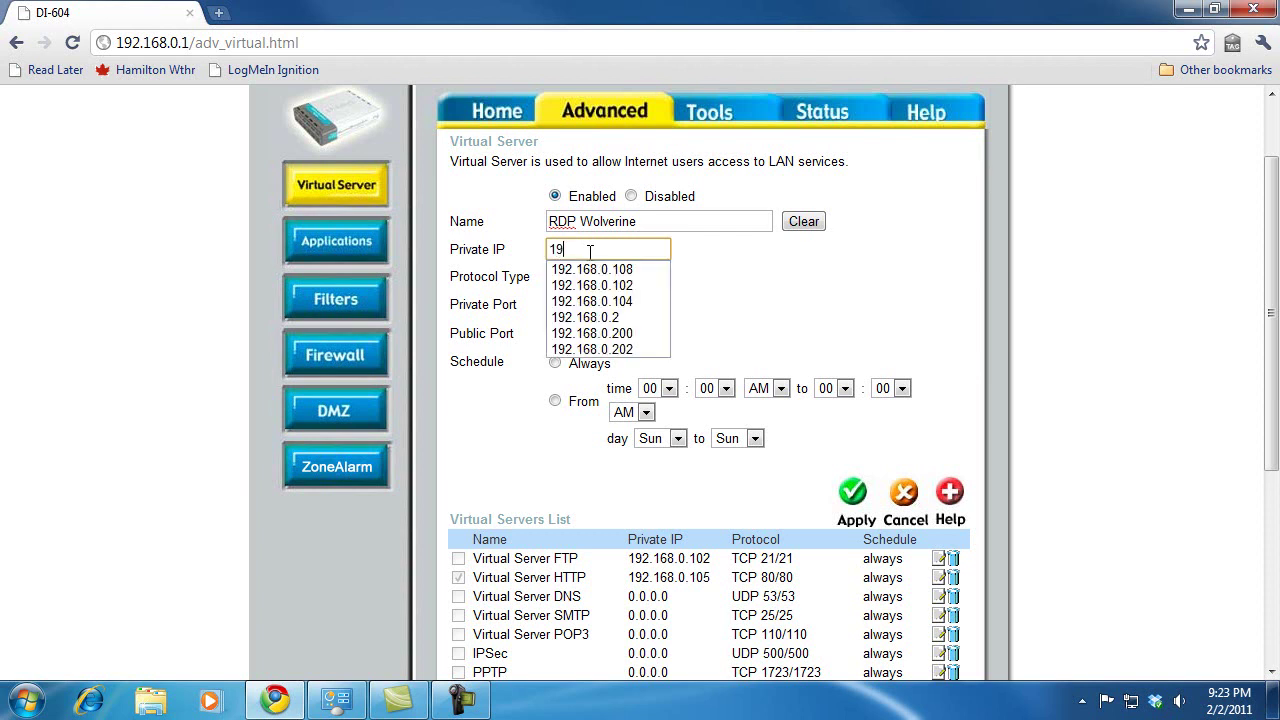
pyautogui.write('2.168.0.10')
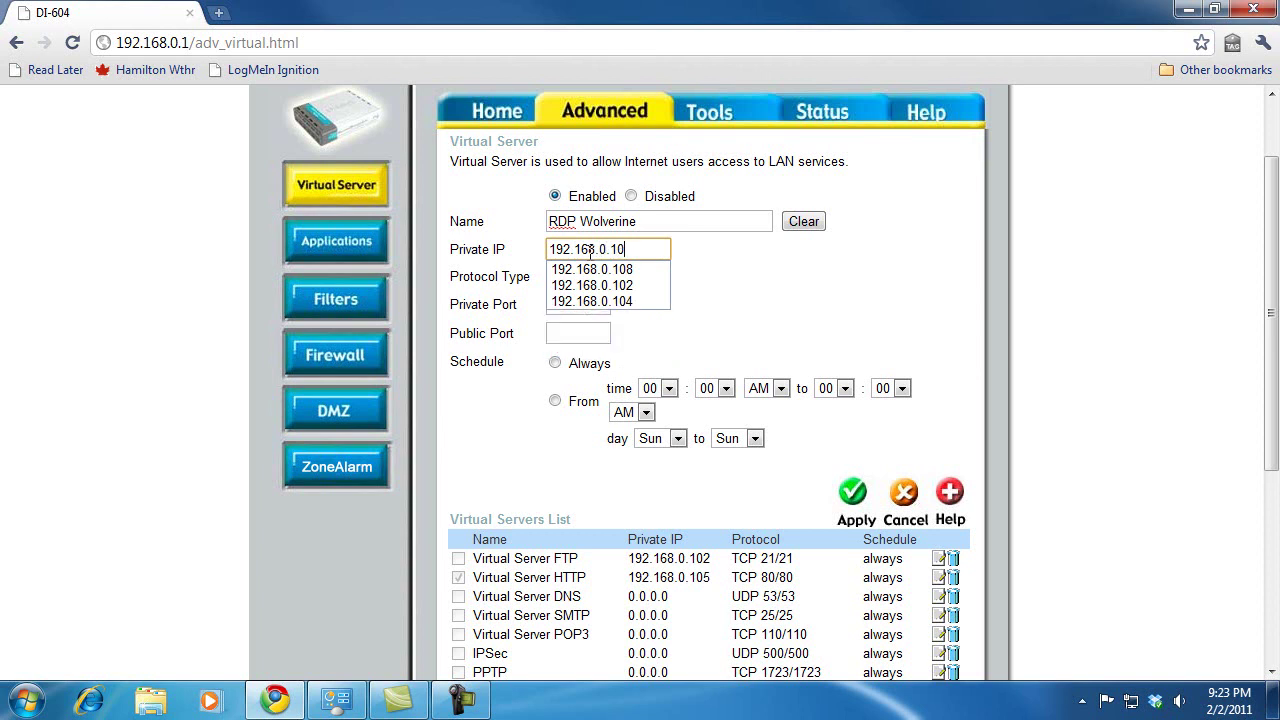
pyautogui.write('8')
pyautogui.press('Tab')
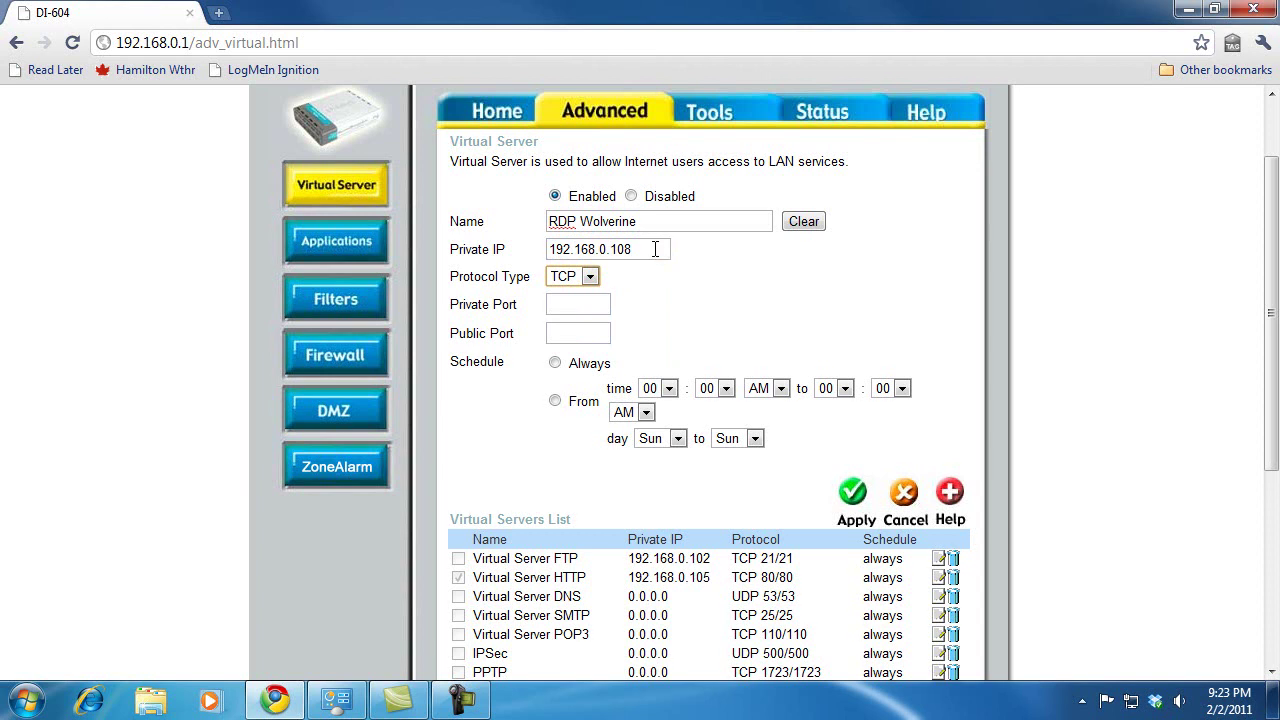
pyautogui.click(657, 250)
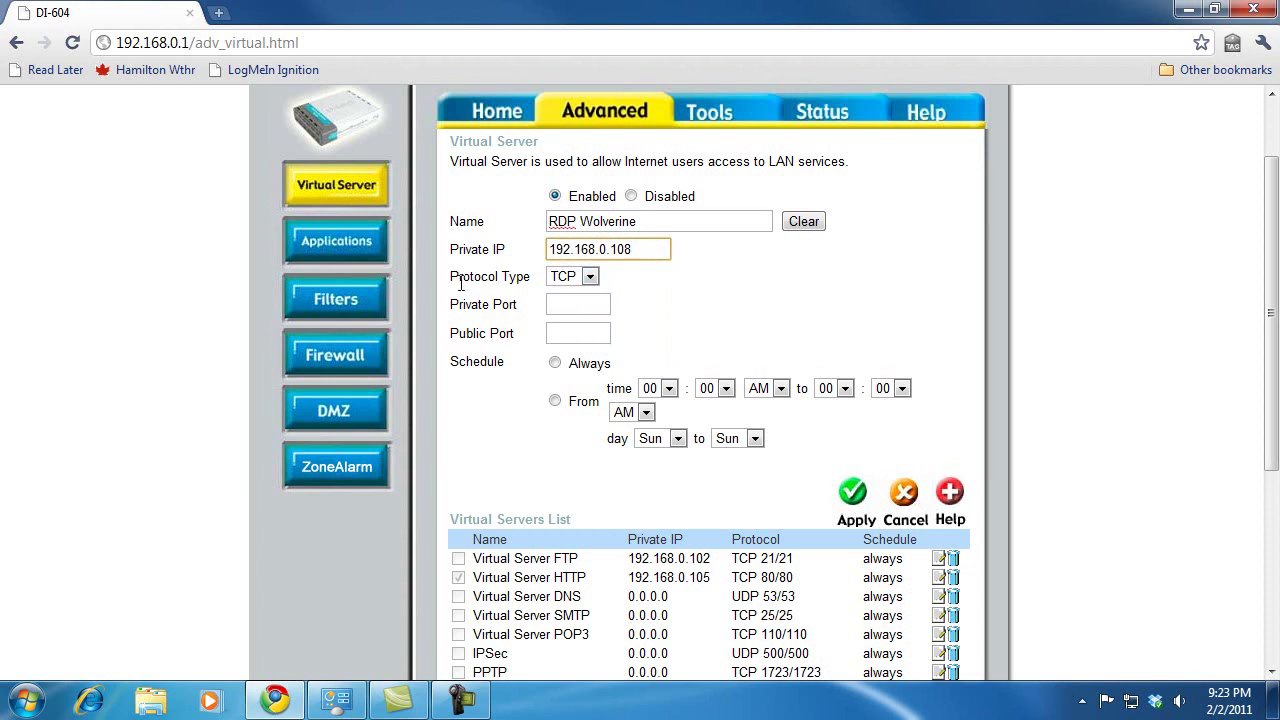
# Set private and public ports to 3389, schedule Always, and apply the rule
pyautogui.click(583, 302)
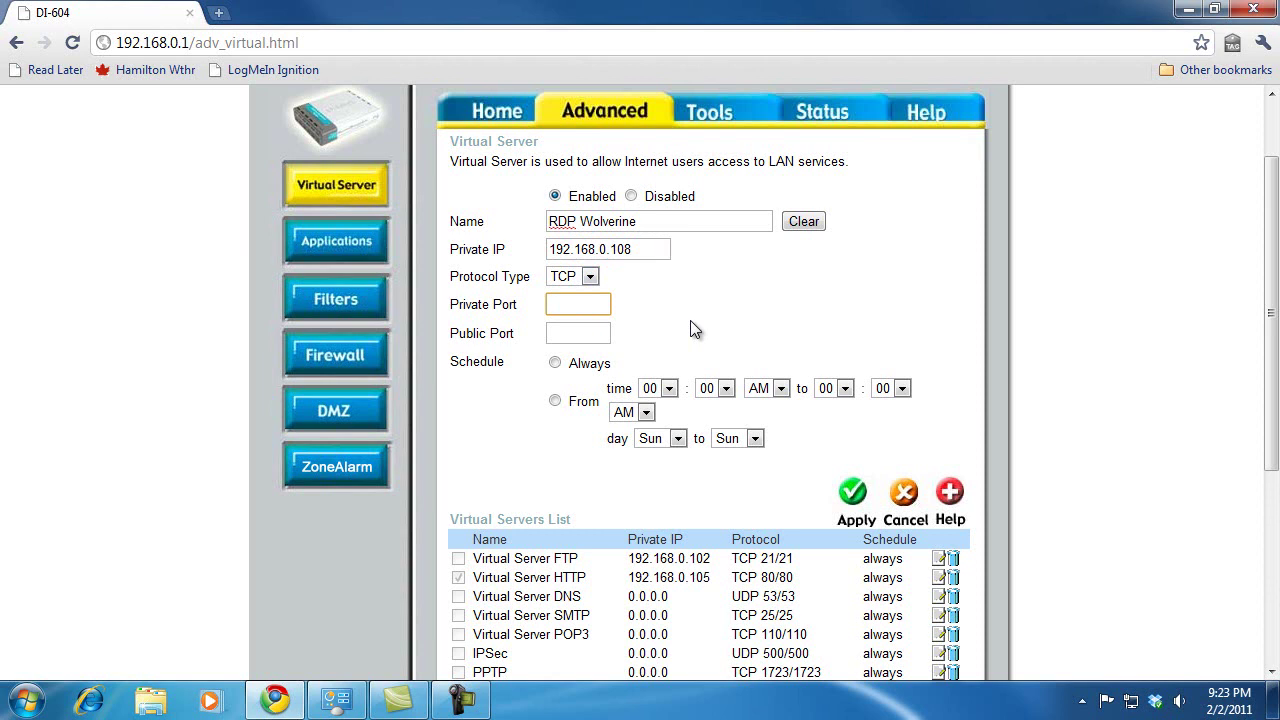
pyautogui.write('3389')
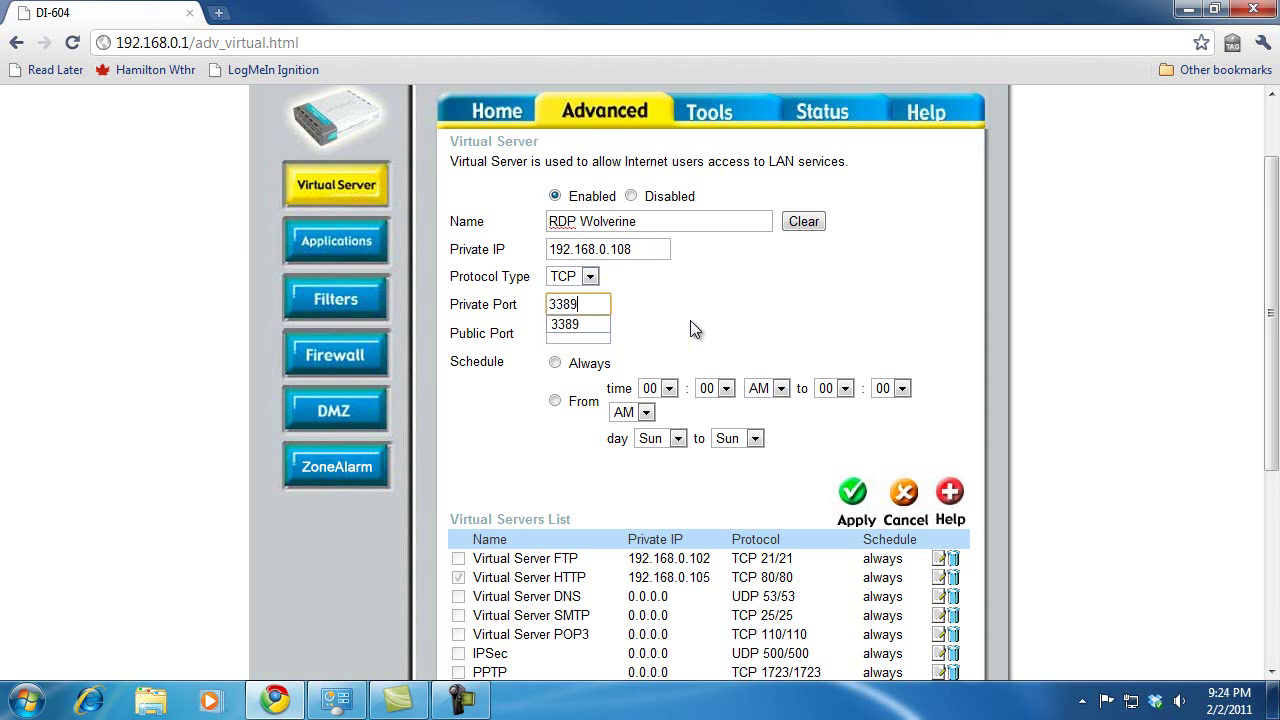
pyautogui.press('Tab')
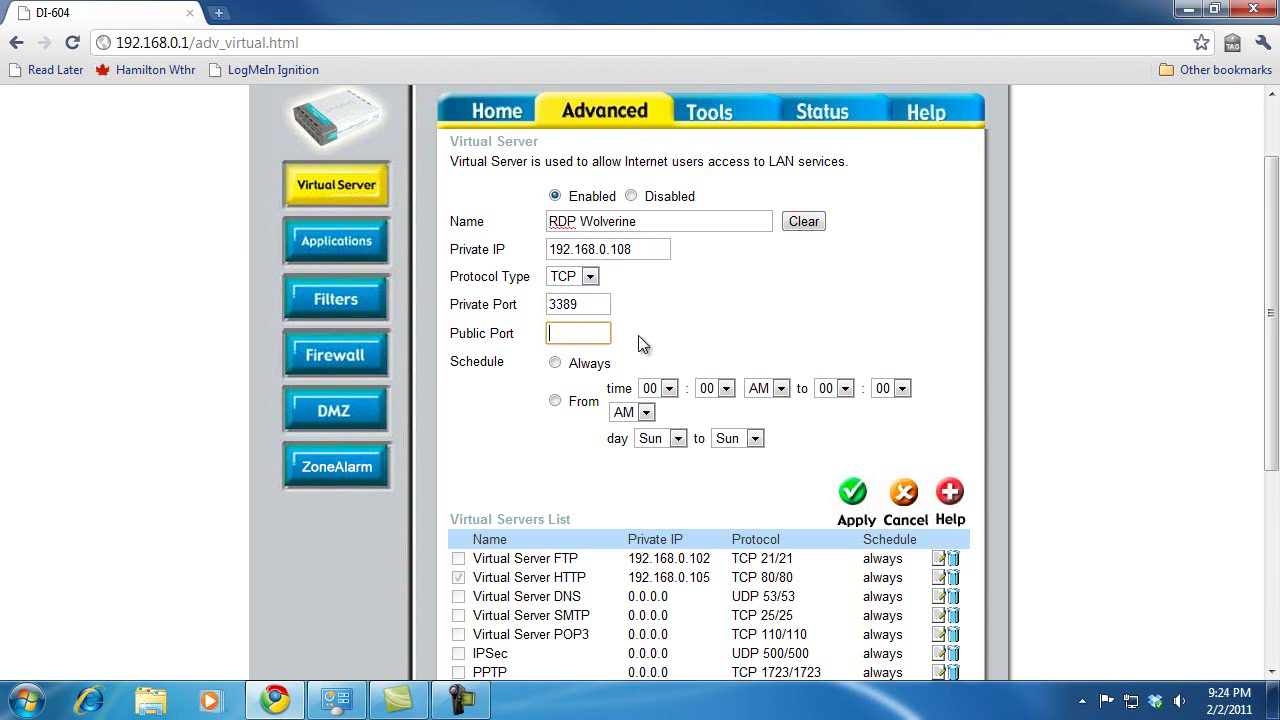
pyautogui.write('3389')
pyautogui.press('Tab')
pyautogui.click(556, 365)
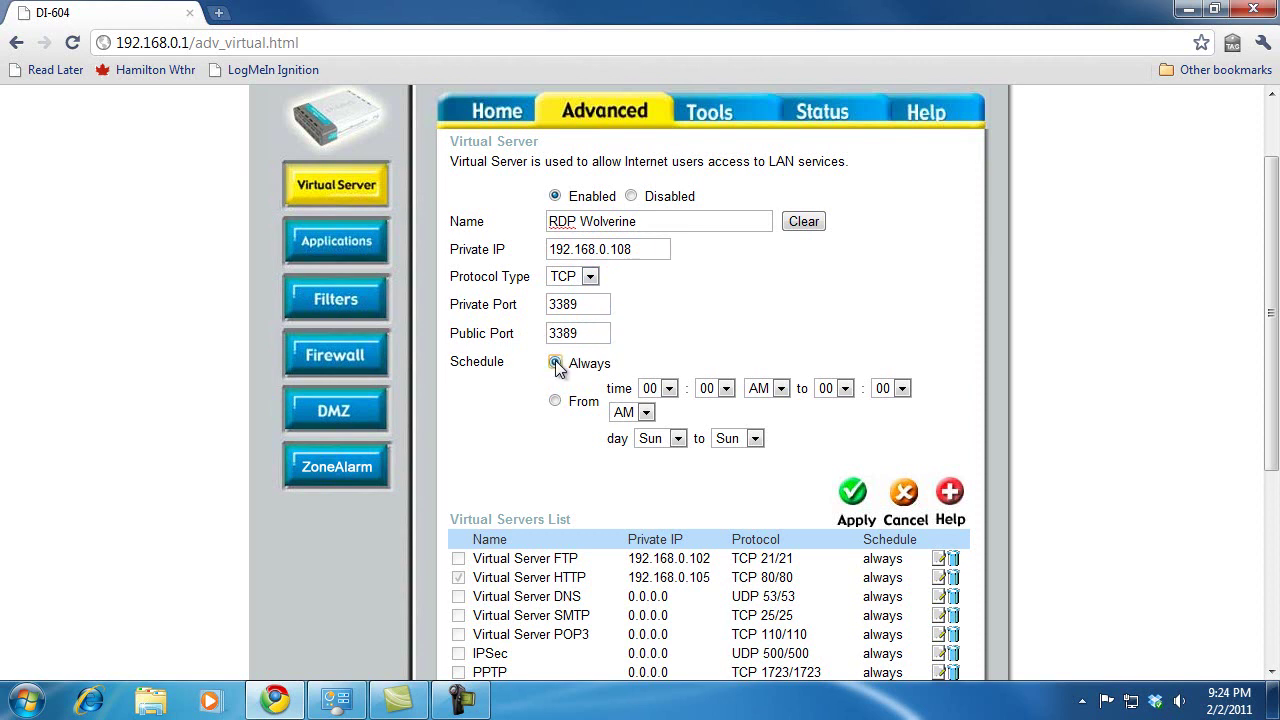
pyautogui.click(857, 495)
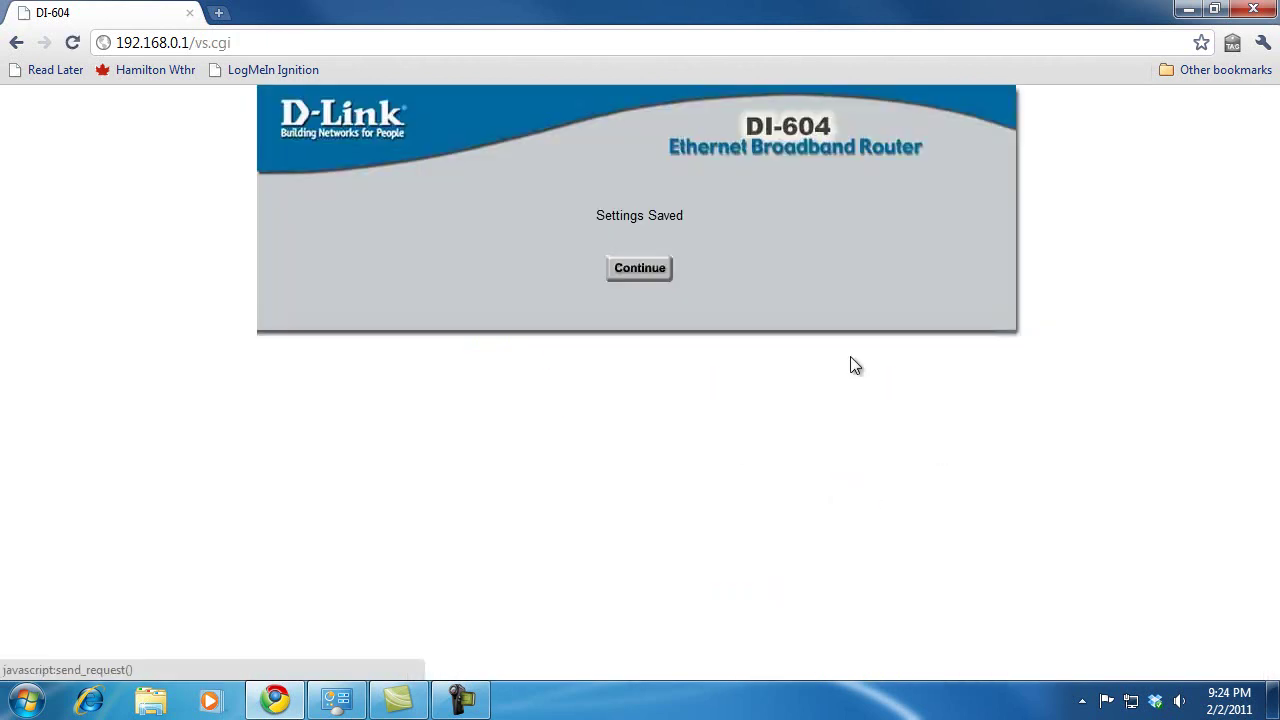
# Continue from the Settings Saved confirmation back to the Virtual Server page
pyautogui.click(640, 270)
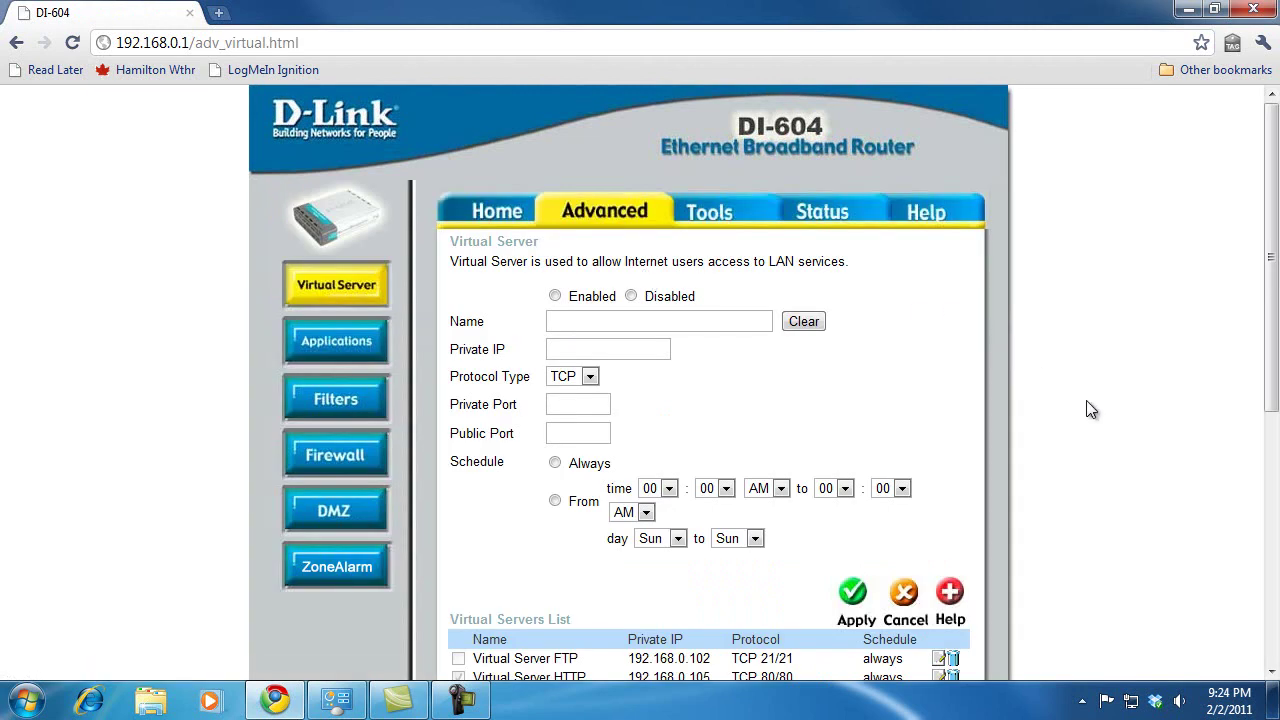